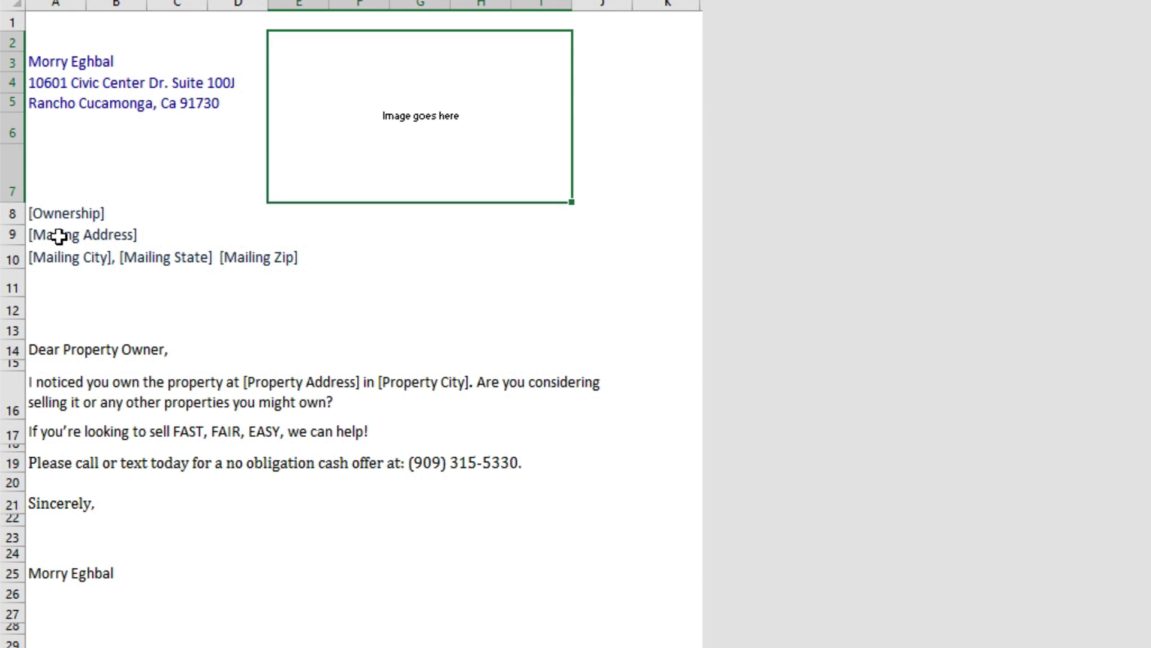
Step: Review the address, city-line and image placeholders, then open the Thornton Ave and Saint Andrews Rd letter PDFs
left_click(58, 236)
left_click(41, 257)
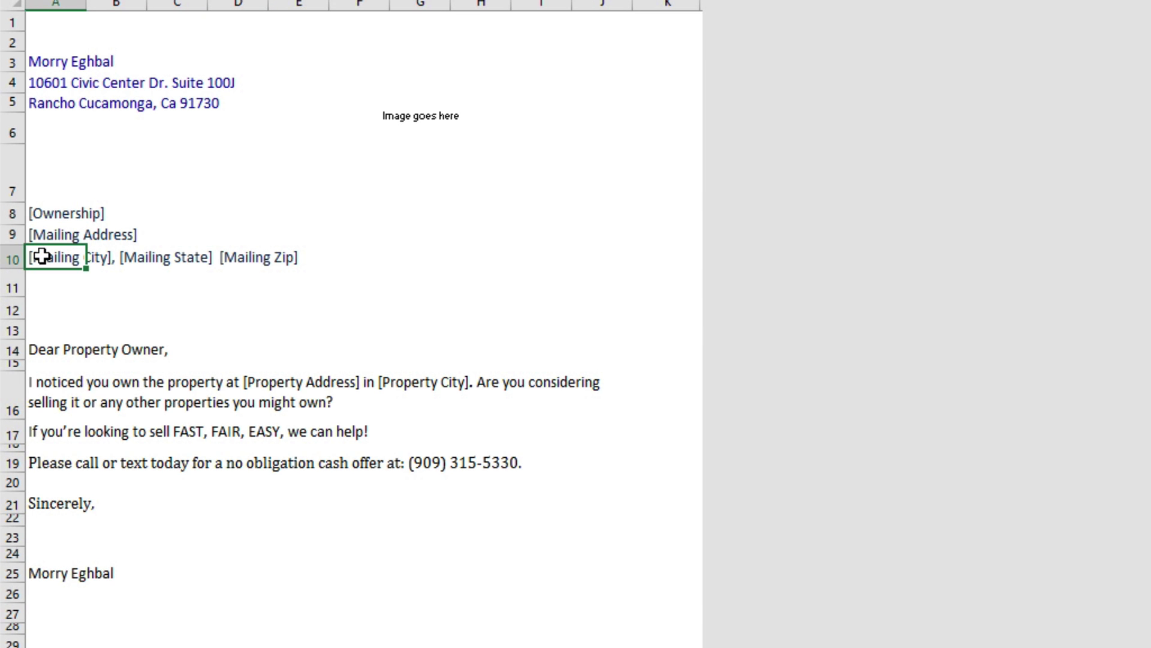
left_click(429, 139)
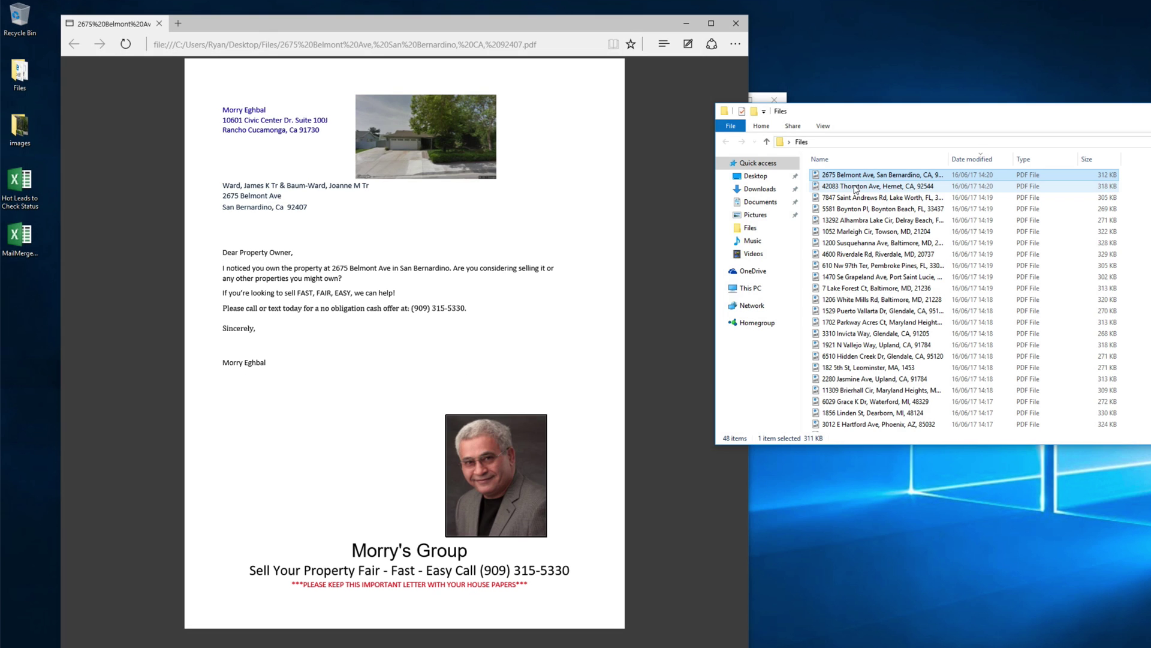
double_click(855, 186)
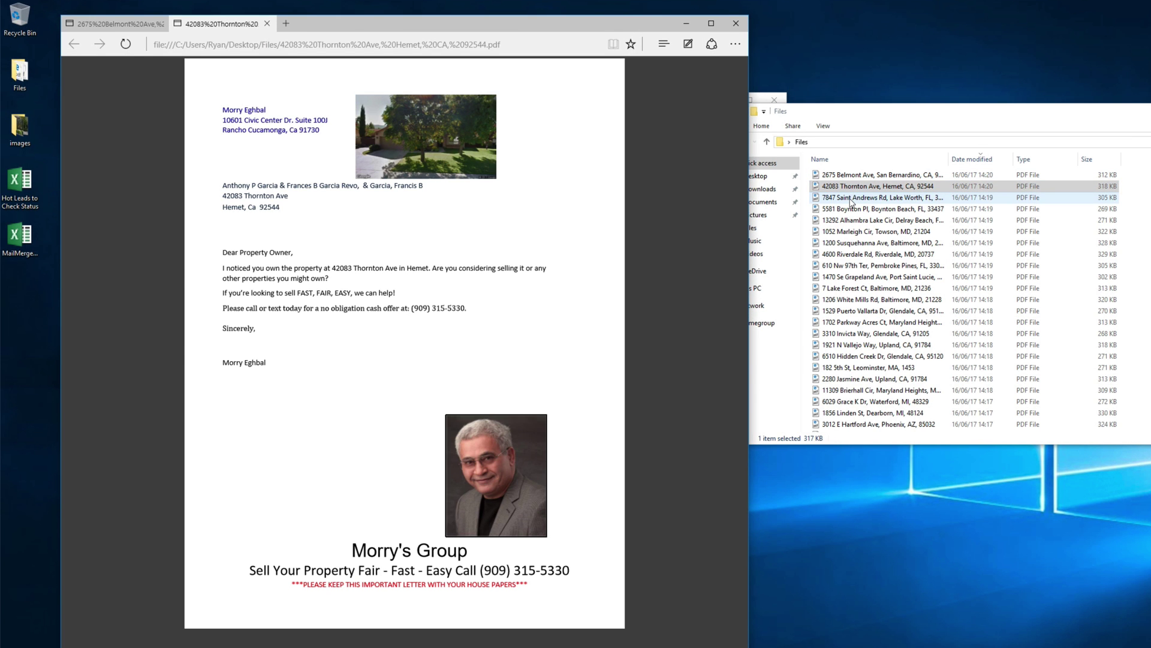
double_click(852, 198)
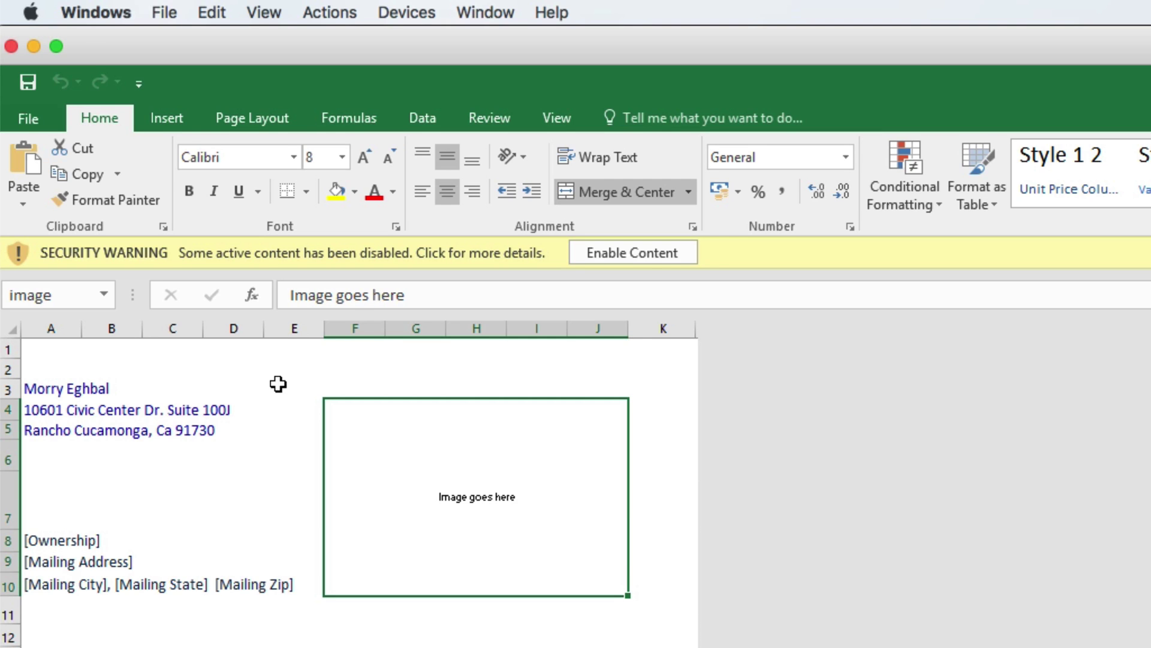
Step: Enable the workbook's macros and data connections and mark the file as a trusted document
left_click(521, 255)
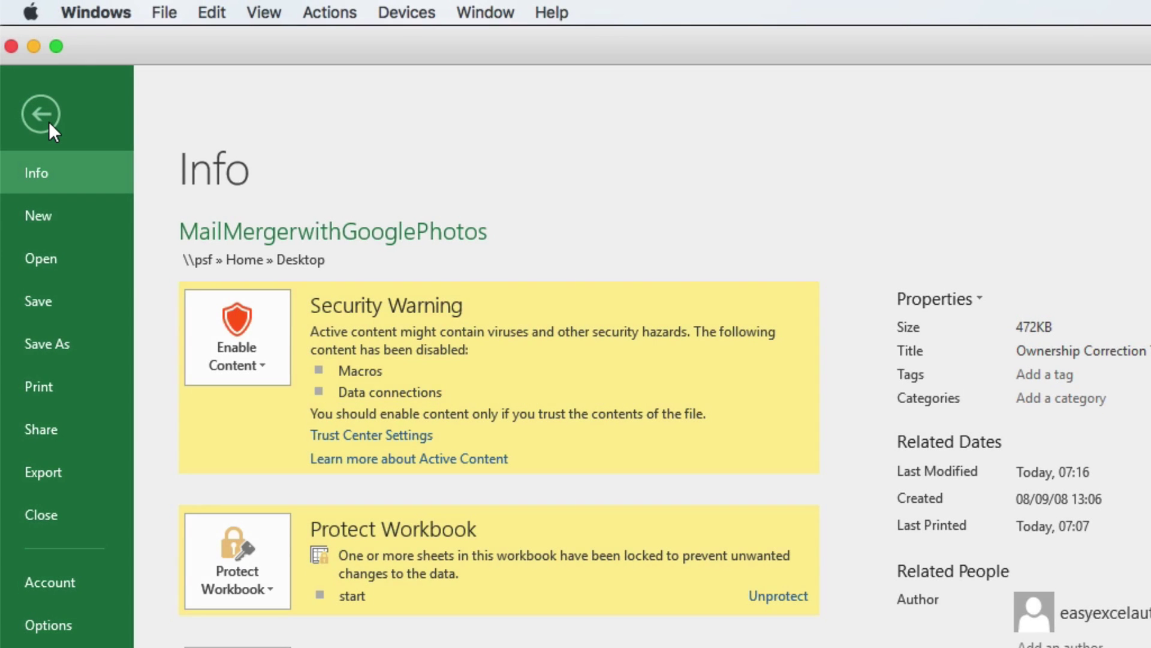
left_click(48, 121)
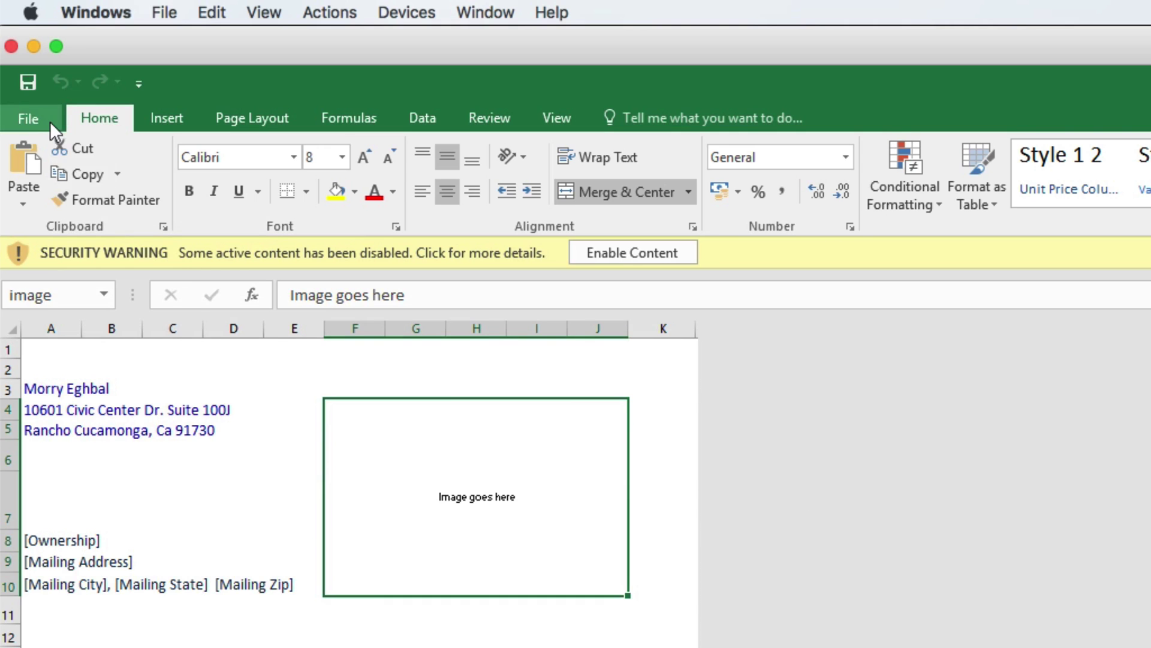
left_click(647, 247)
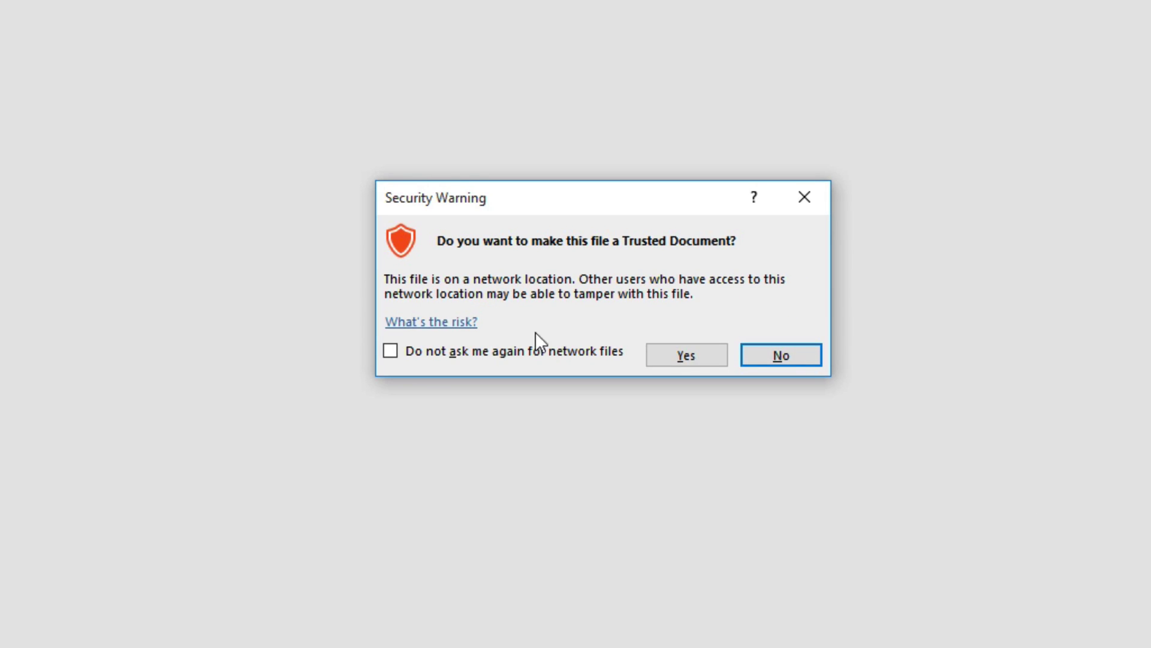
left_click(710, 357)
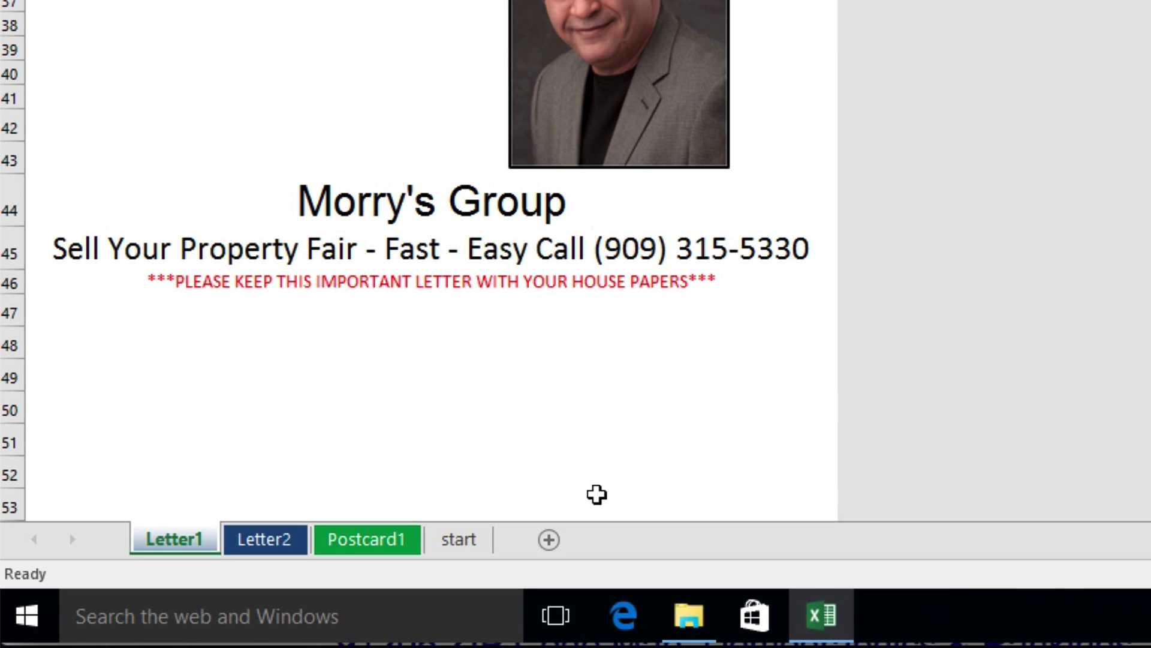
Step: On the start sheet, set the import file to Hot Leads to Check Status.xlsx
left_click(460, 538)
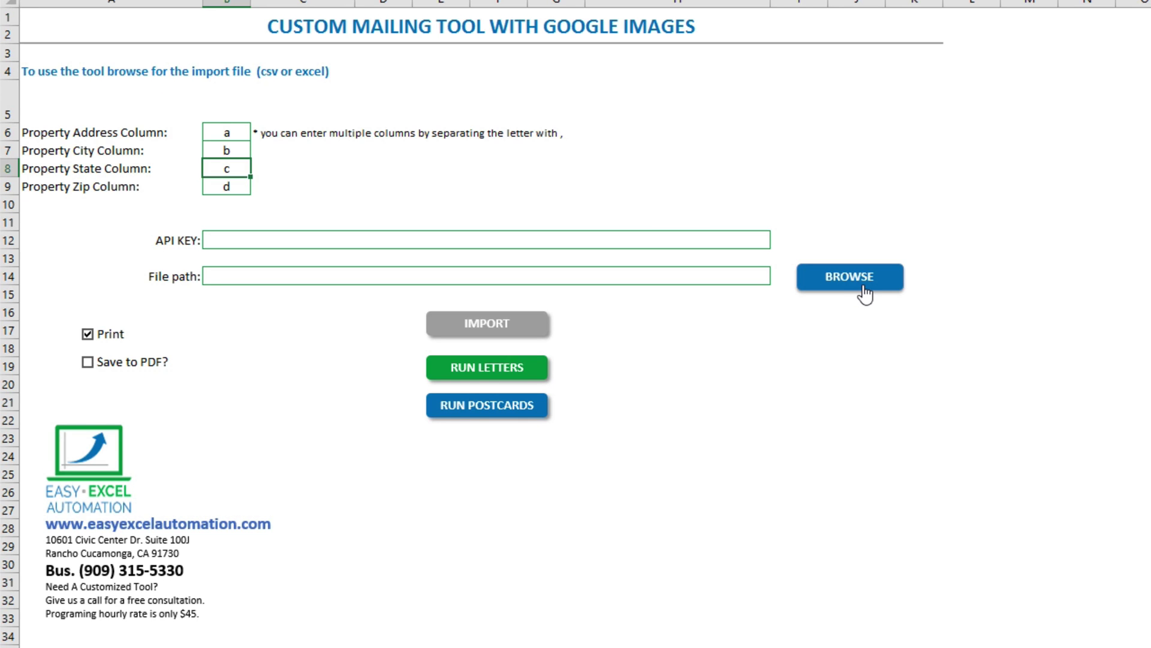
left_click(863, 286)
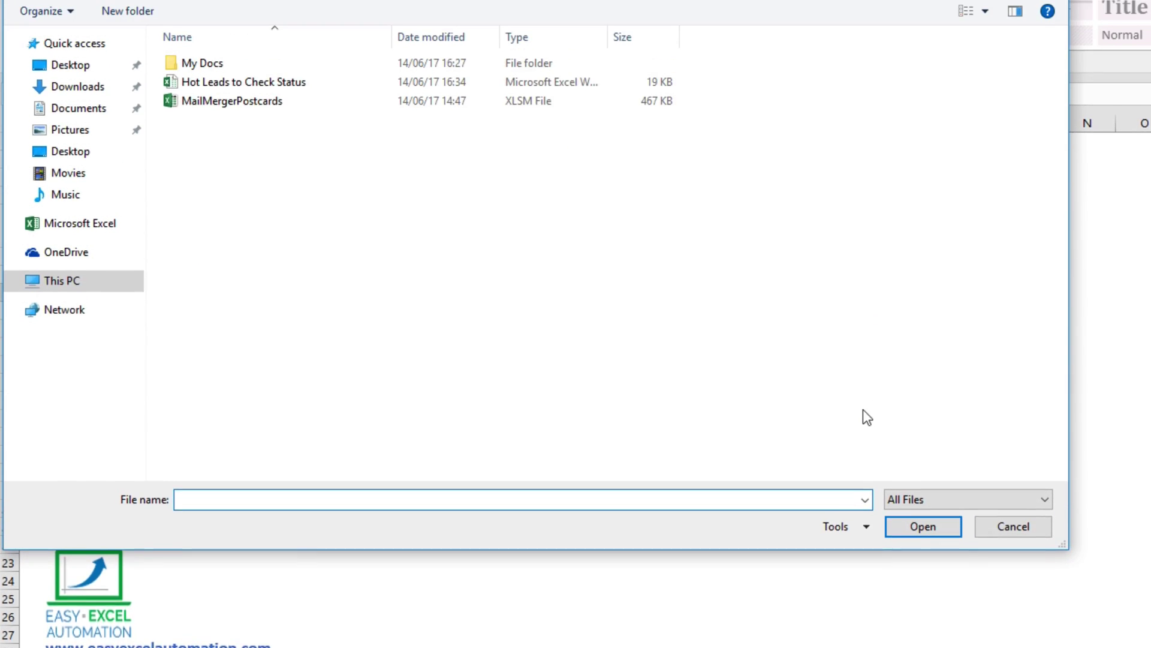
left_click(217, 118)
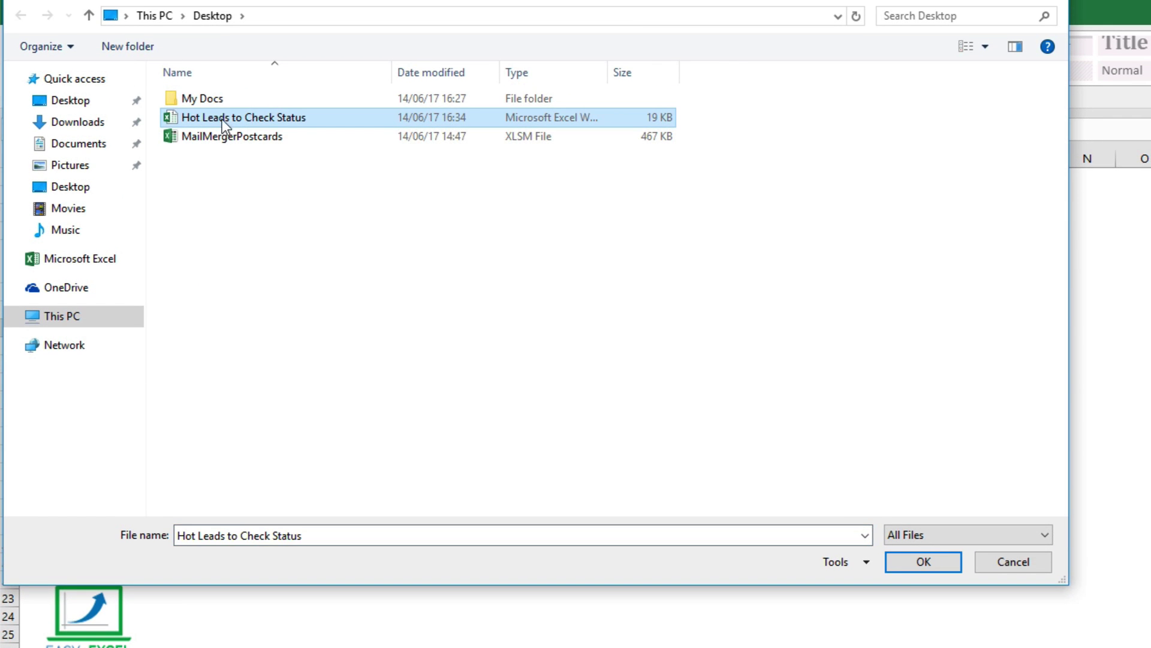
left_click(931, 563)
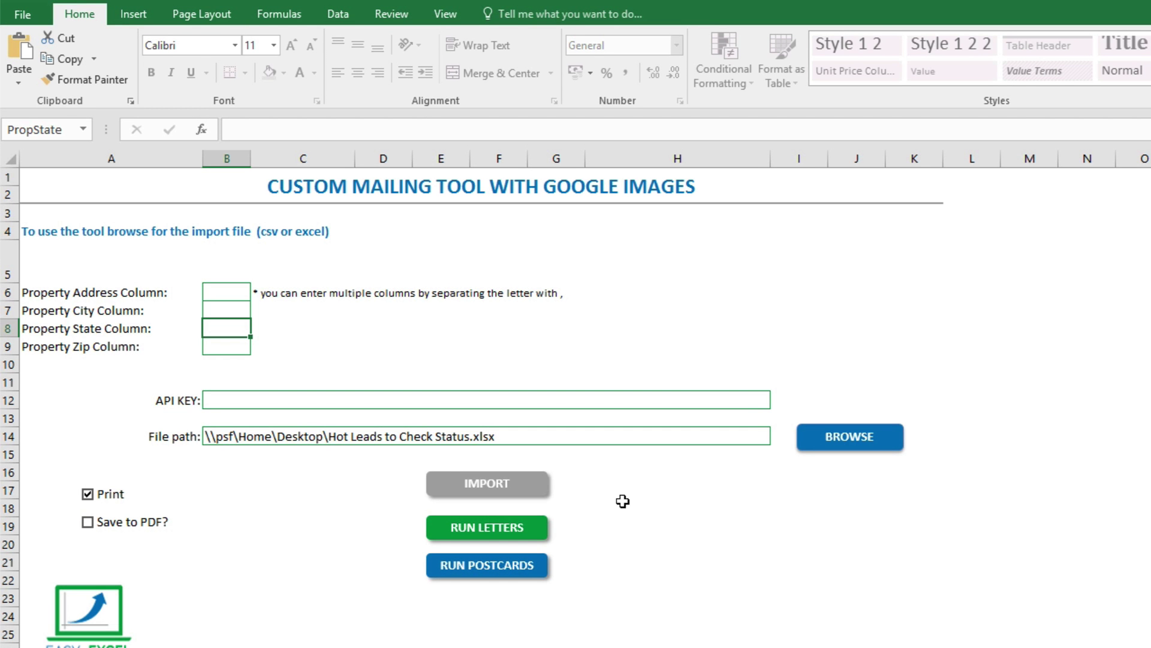
Step: Import the Hot Leads records, copy the Property Address heading from I1, and return to Letter1
left_click(500, 487)
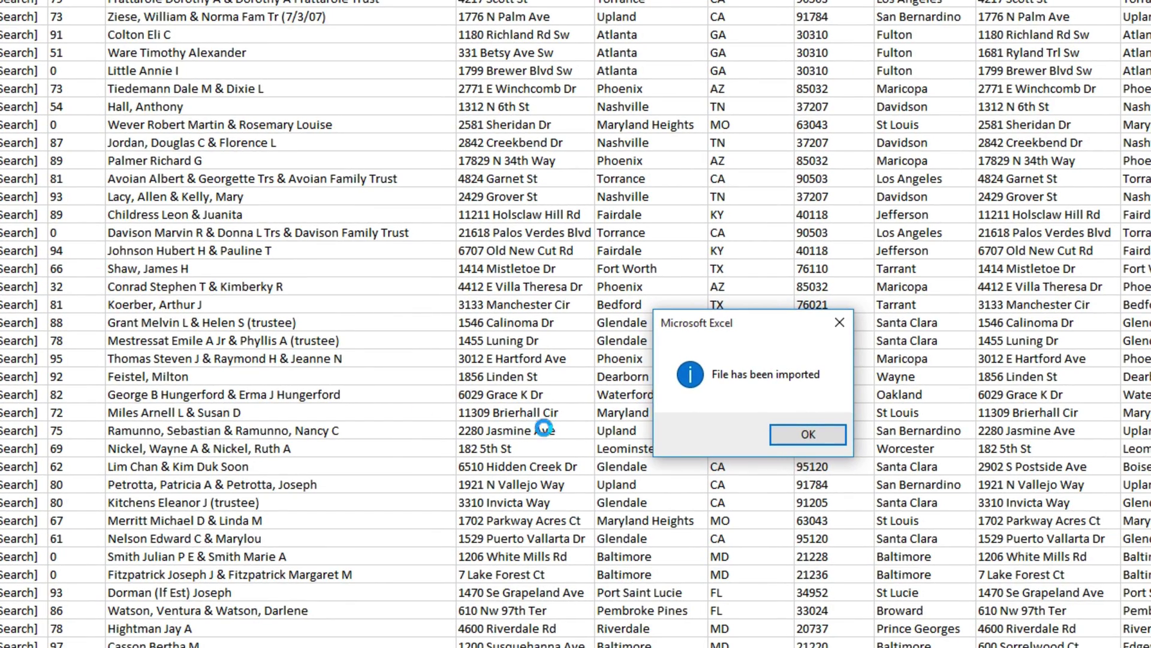
left_click(815, 433)
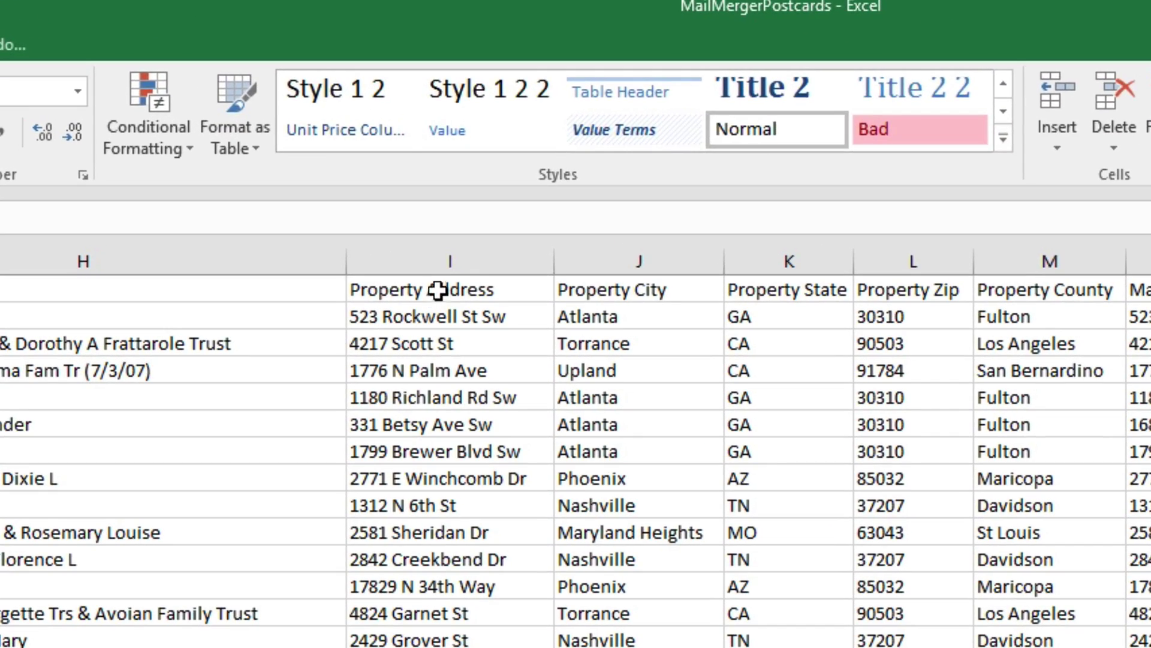
double_click(438, 290)
key("shift+Left")
key("shift+Left")
key("shift+Left")
key("shift+Left")
key("shift+Left")
key("shift+Left")
key("shift+Left")
key("shift+Left")
key("shift+Left")
key("shift+Left")
key("shift+Left")
key("shift+Left")
key("shift+Left")
key("shift+Left")
key("shift+Left")
key("shift+Left")
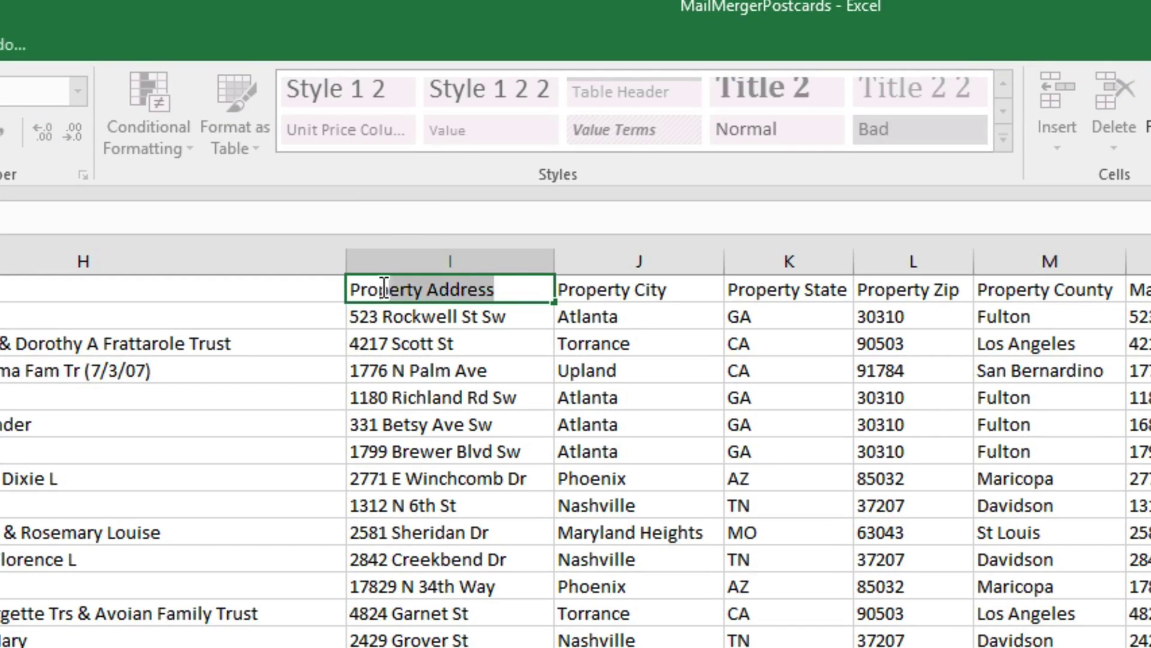
right_click(438, 290)
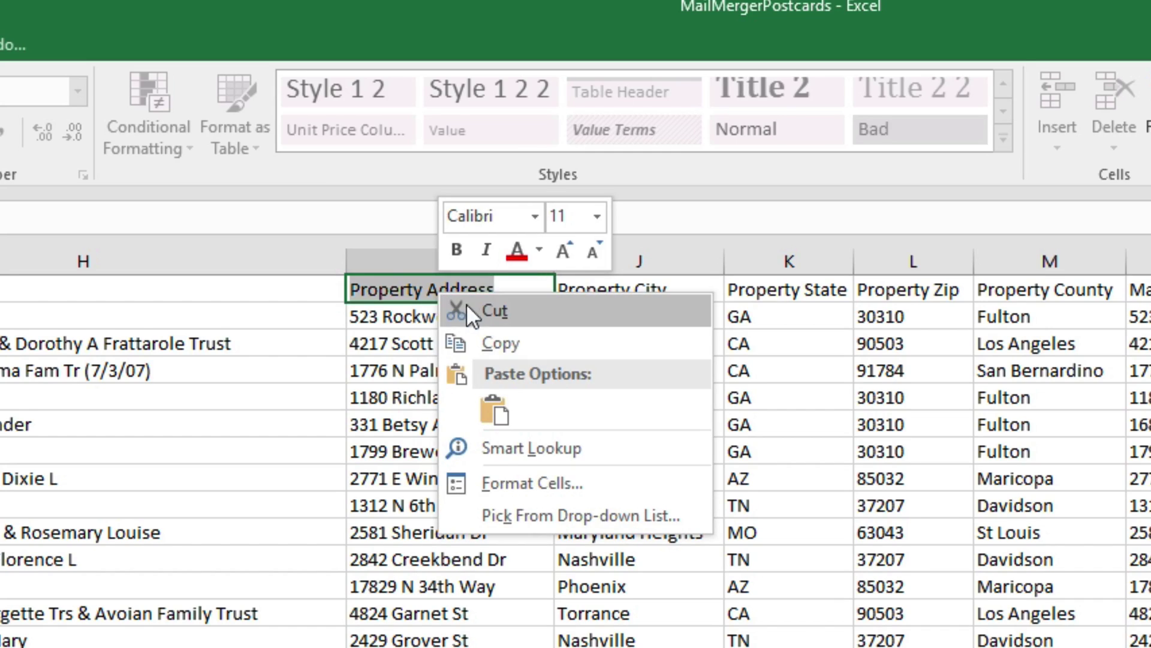
left_click(502, 339)
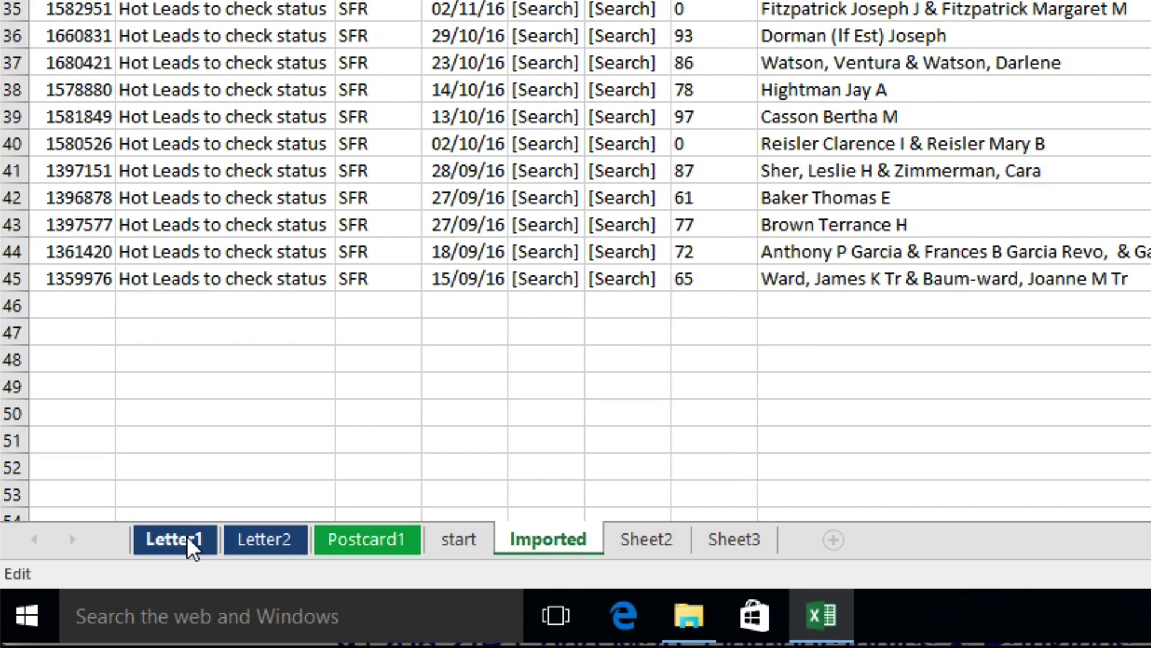
left_click(186, 535)
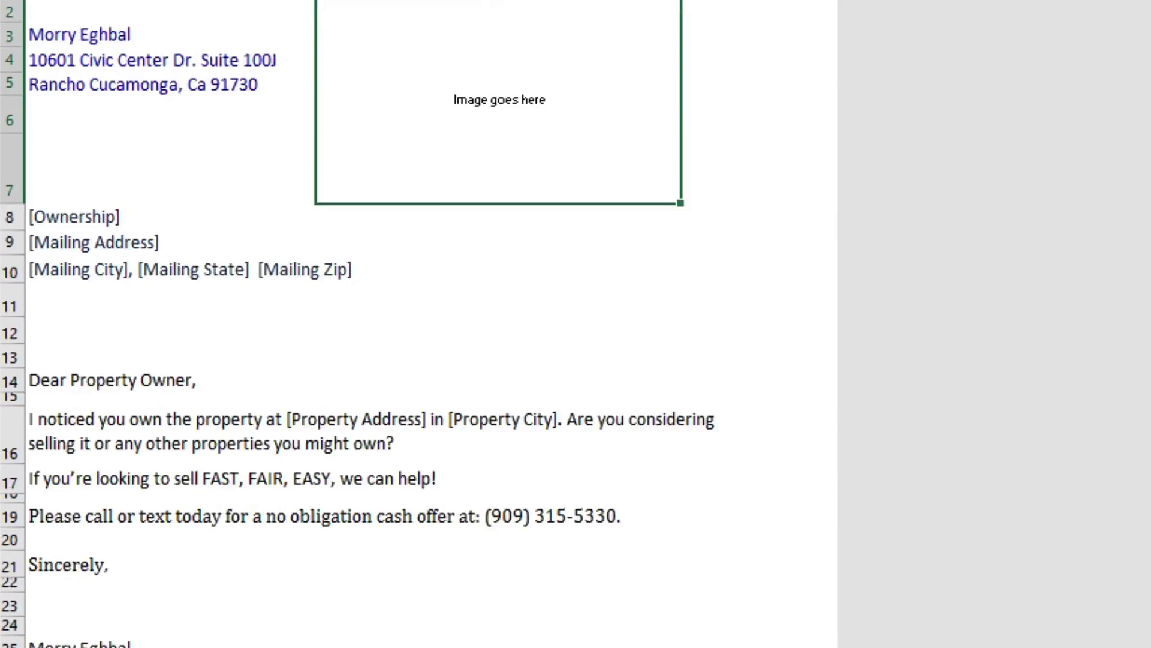
left_click(74, 246)
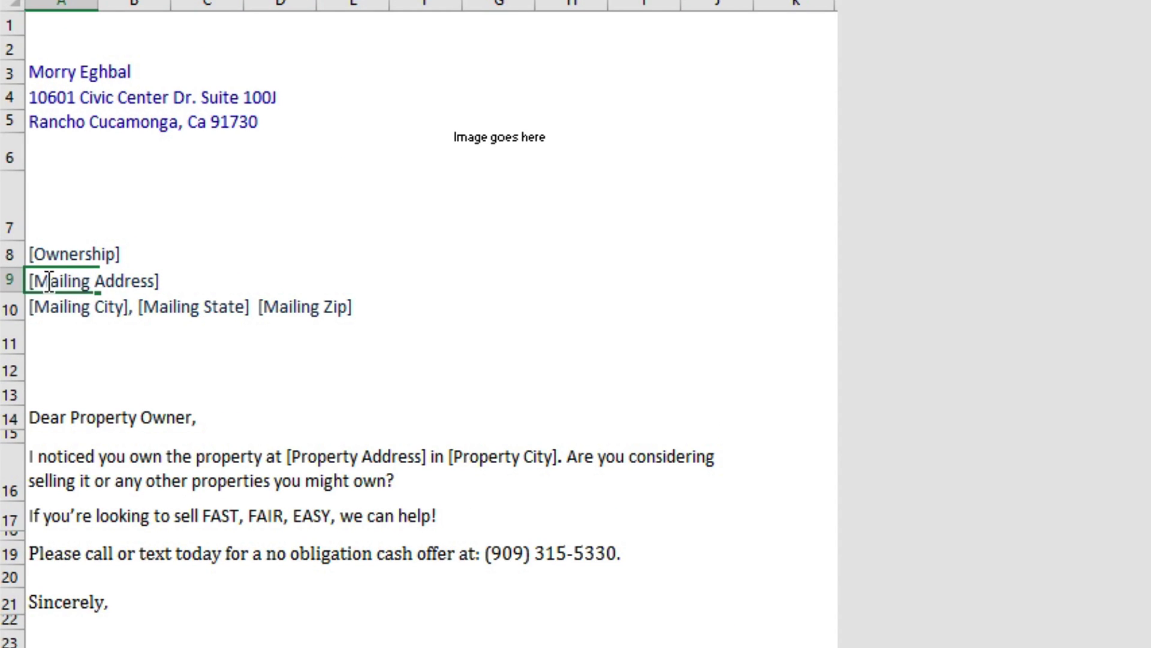
left_click_drag(30, 281, 154, 281)
right_click(134, 287)
left_click(193, 397)
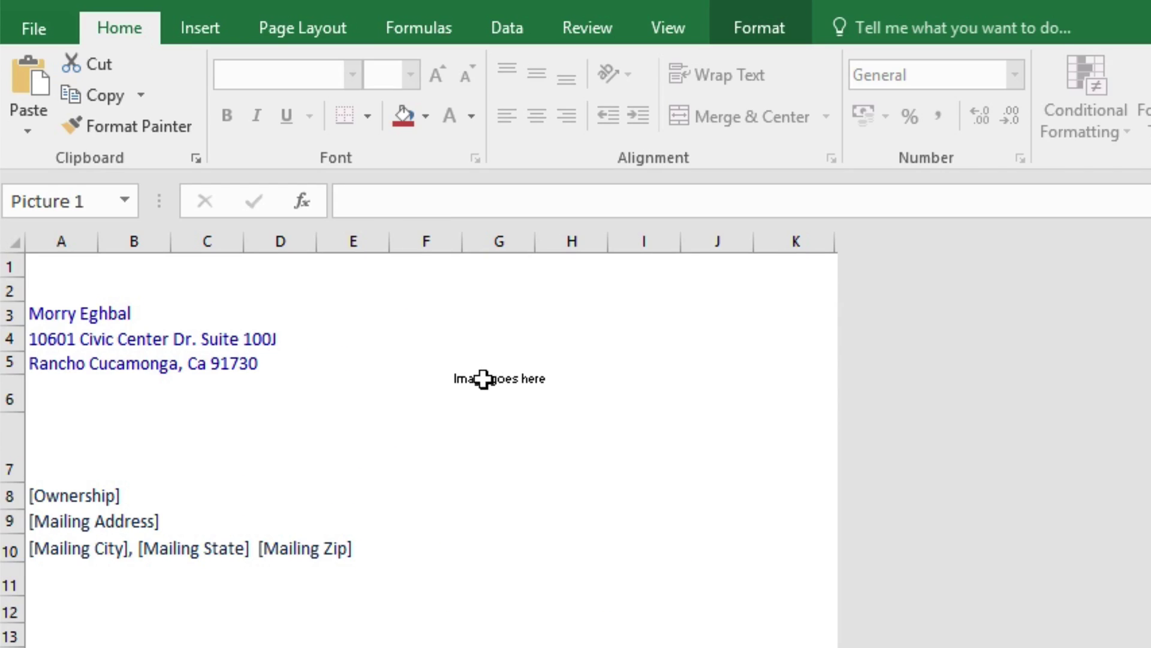
Step: Unmerge the E2:I7 Image goes here block
left_click(483, 377)
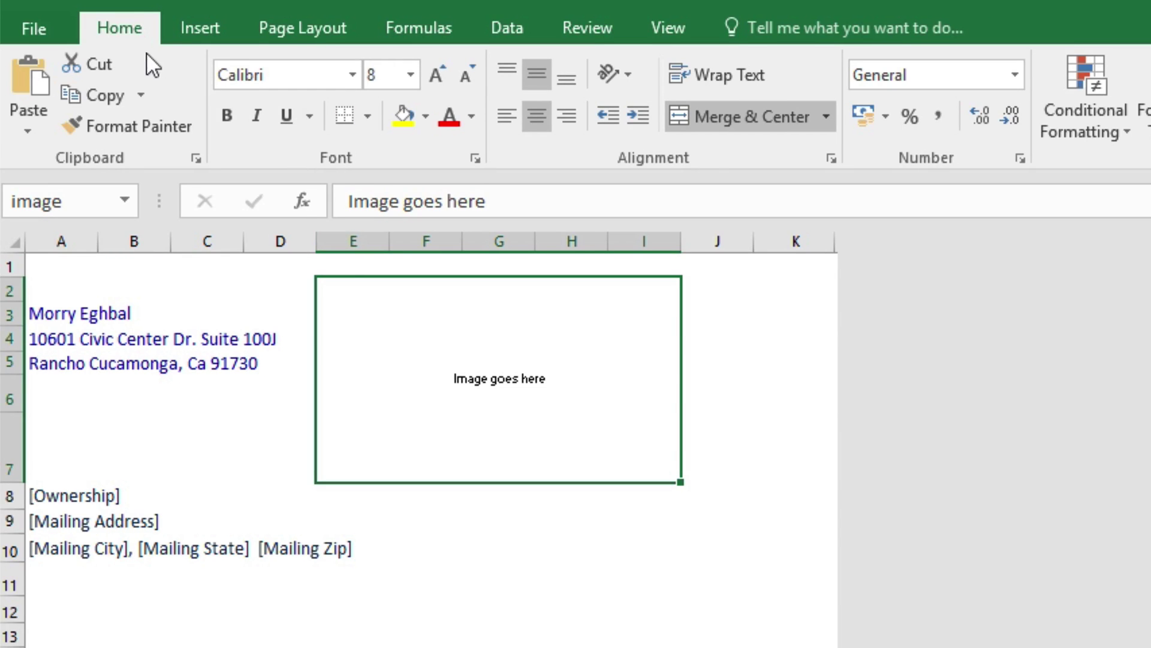
left_click(826, 118)
left_click(807, 247)
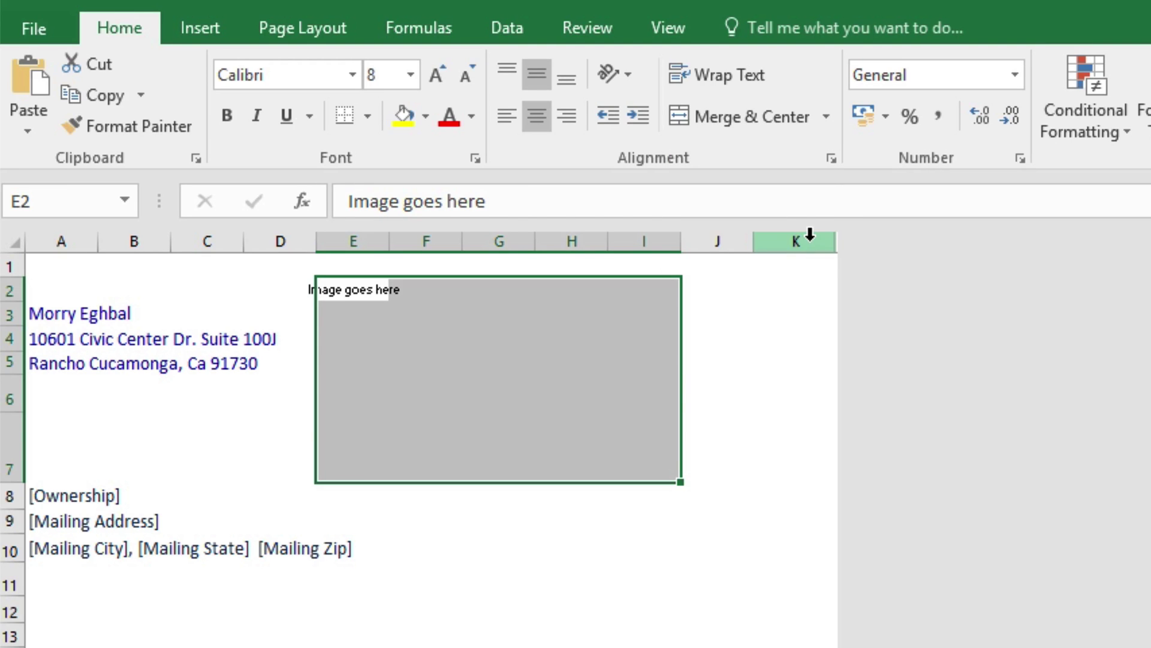
Step: Move the Image goes here text from cell E2 to cell I7
left_click(357, 293)
right_click(358, 292)
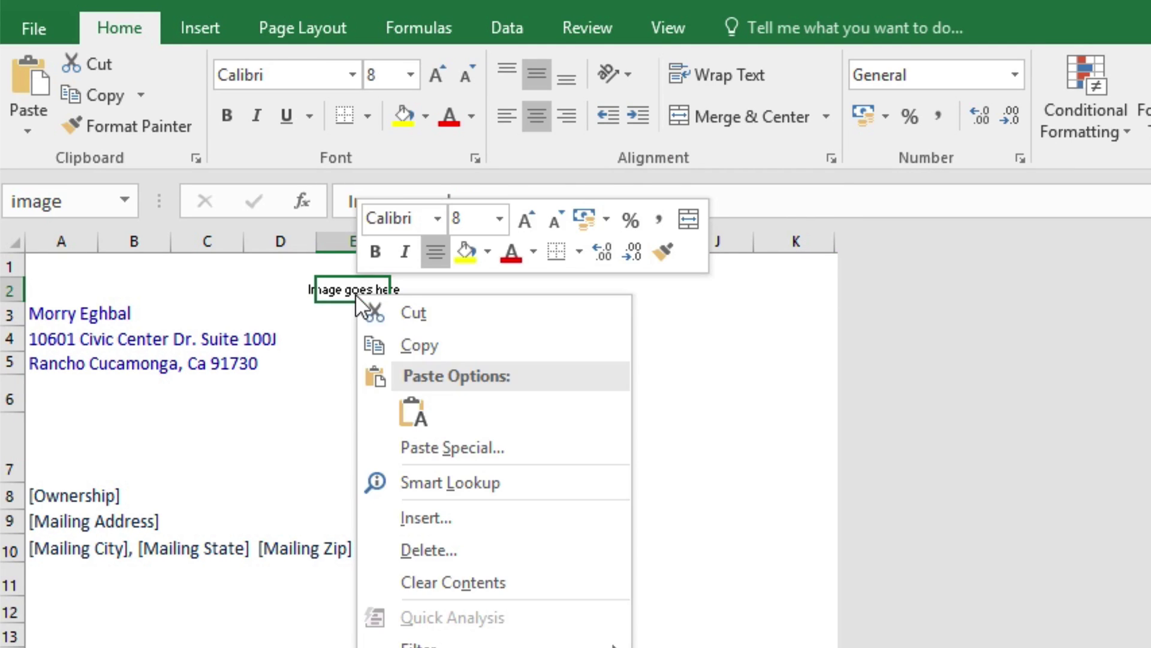
left_click(411, 314)
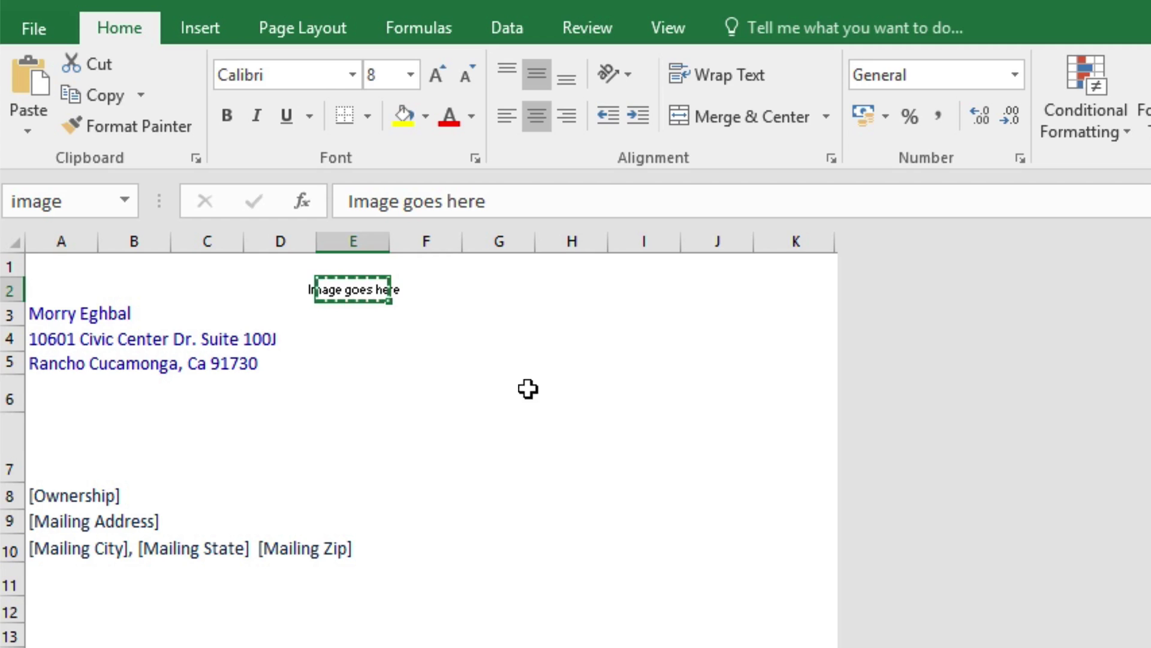
left_click(650, 456)
right_click(658, 461)
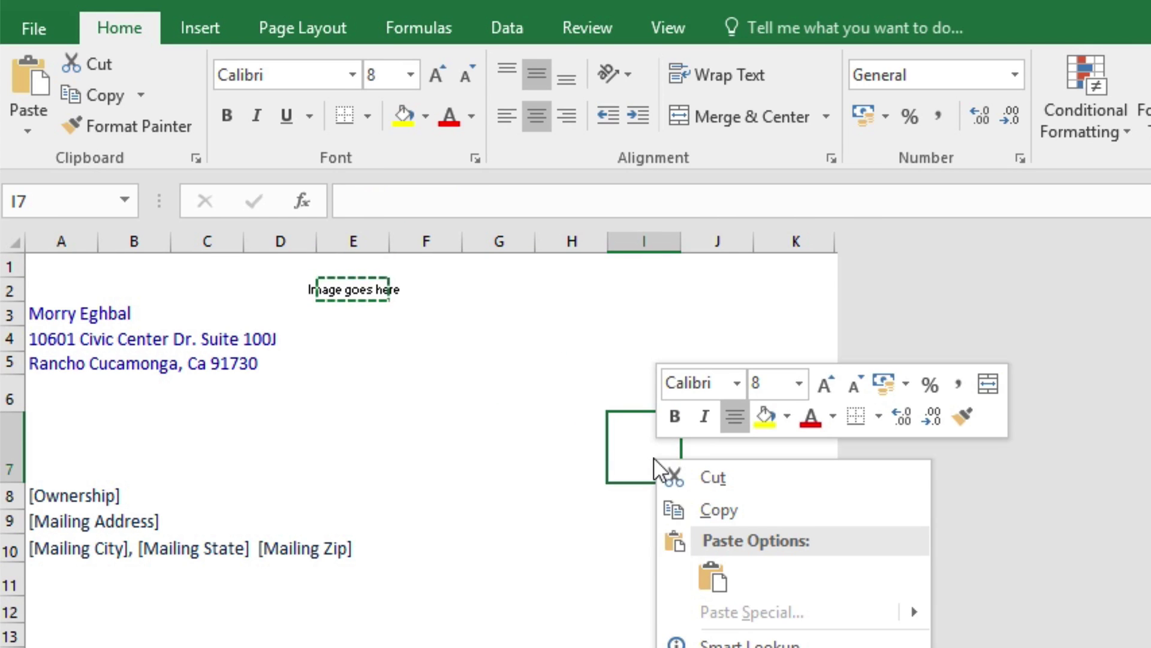
left_click(713, 574)
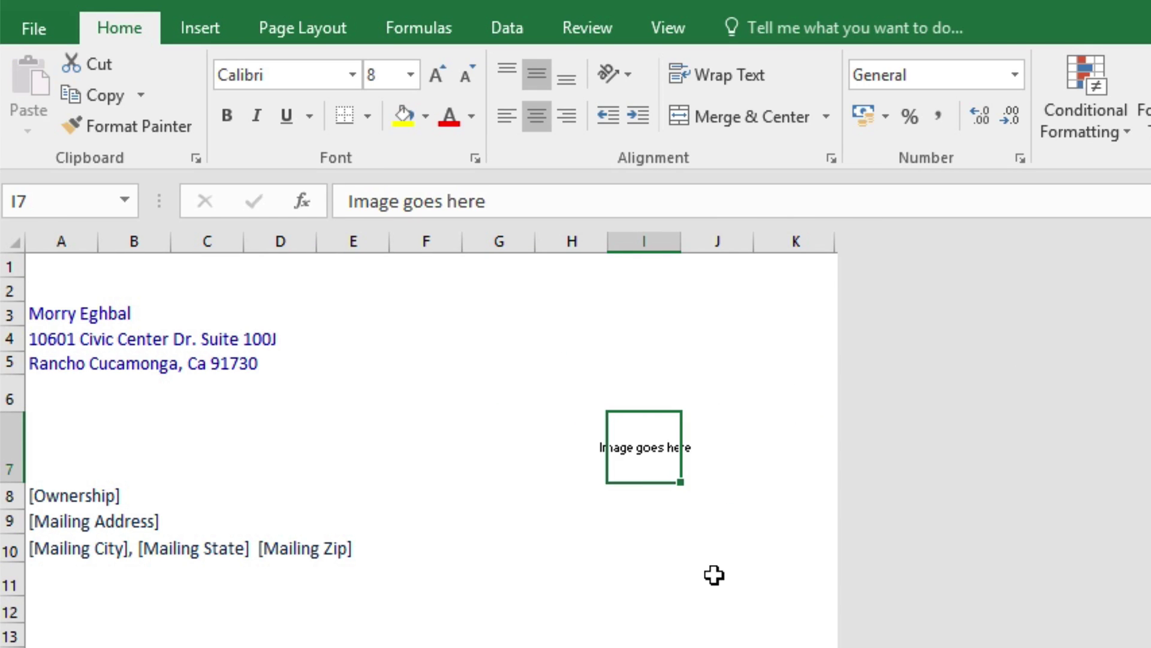
Step: Select G6:K8 as the new placeholder block for merging
left_click(523, 383)
left_click(781, 492, "shift")
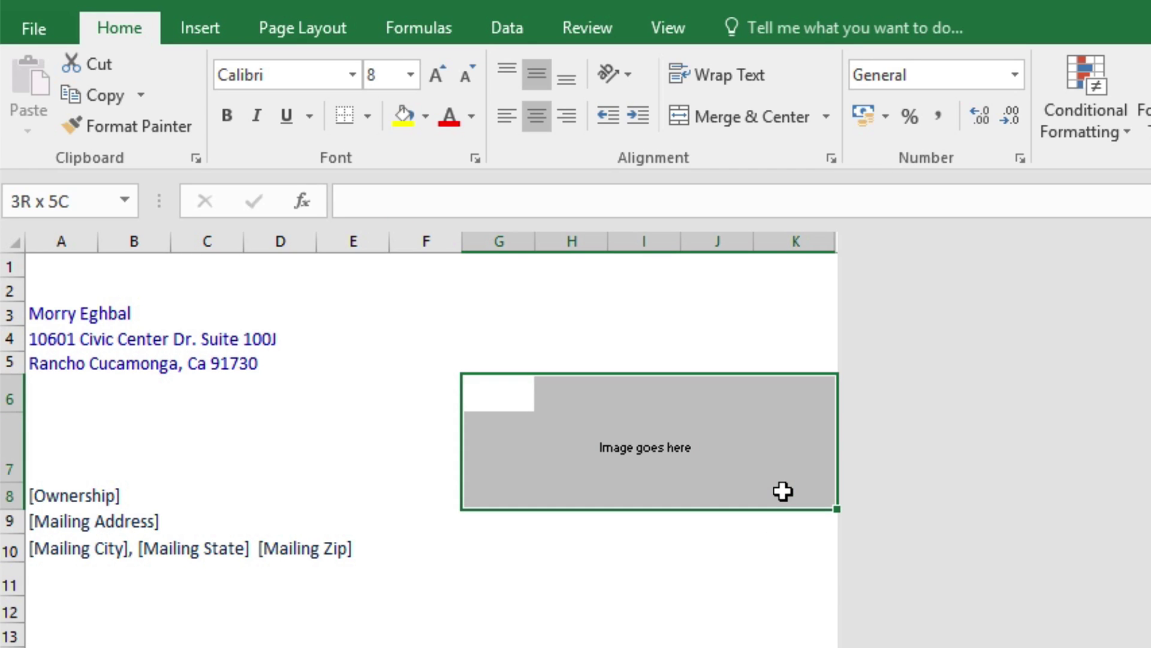
left_click(826, 115)
Step: Merge G6:K8 into one placeholder cell, then select the start sheet's API KEY field
left_click(791, 211)
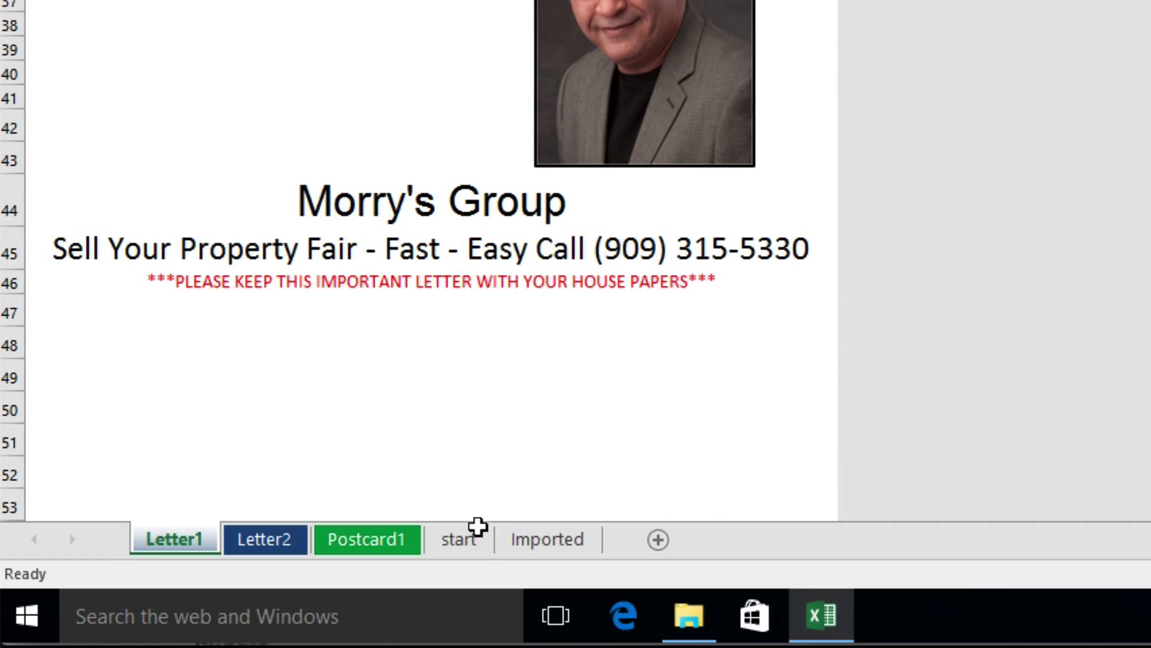
left_click(466, 543)
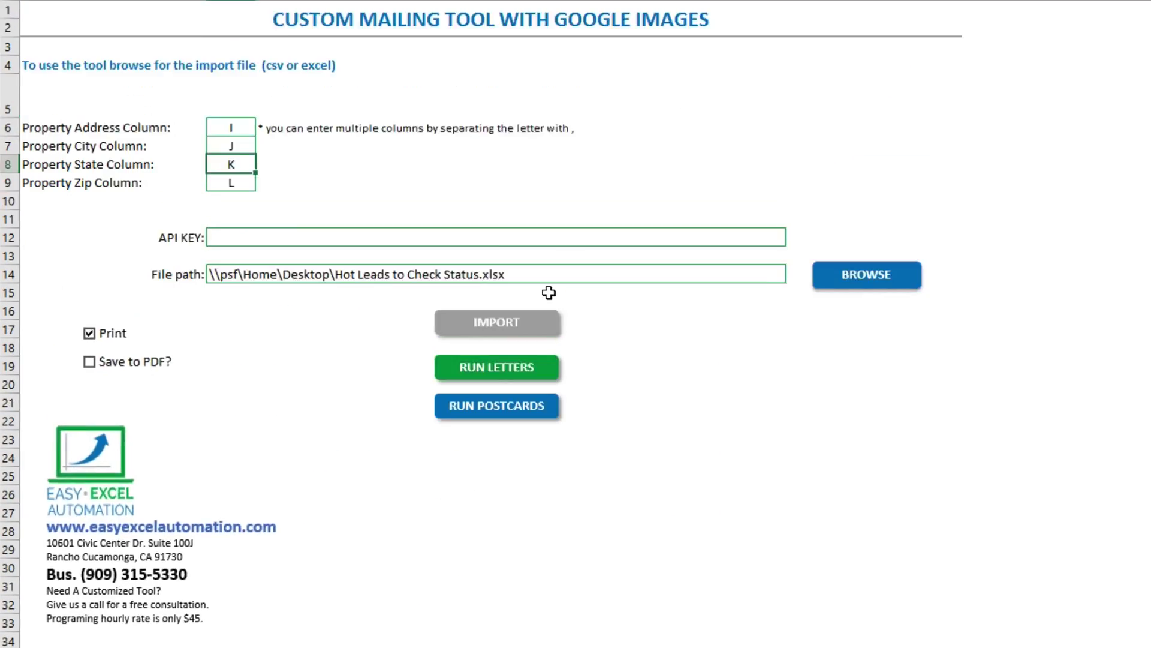
left_click(495, 237)
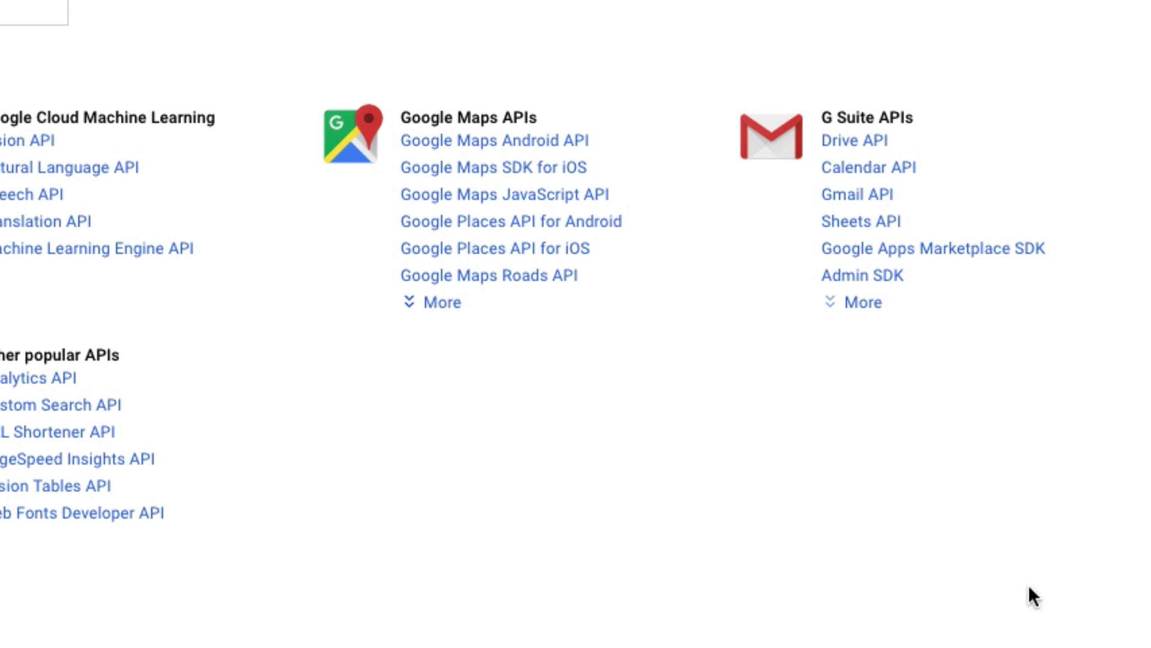
Step: Enable the Google Street View Image API and go to the project's Credentials page
left_click(437, 302)
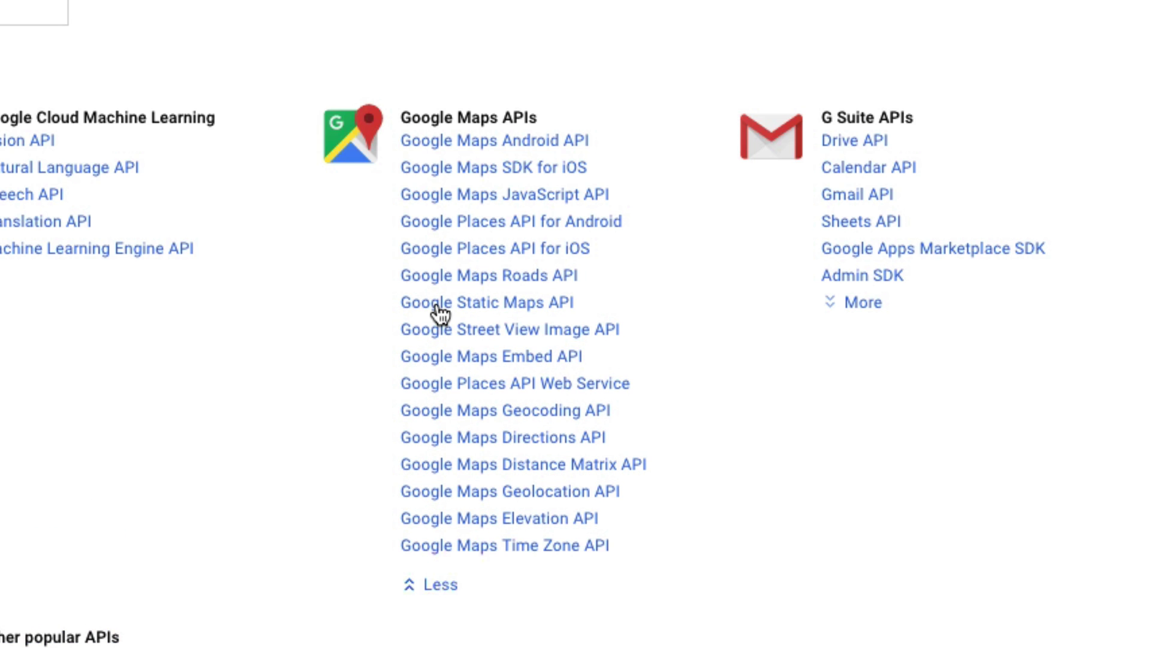
left_click(609, 341)
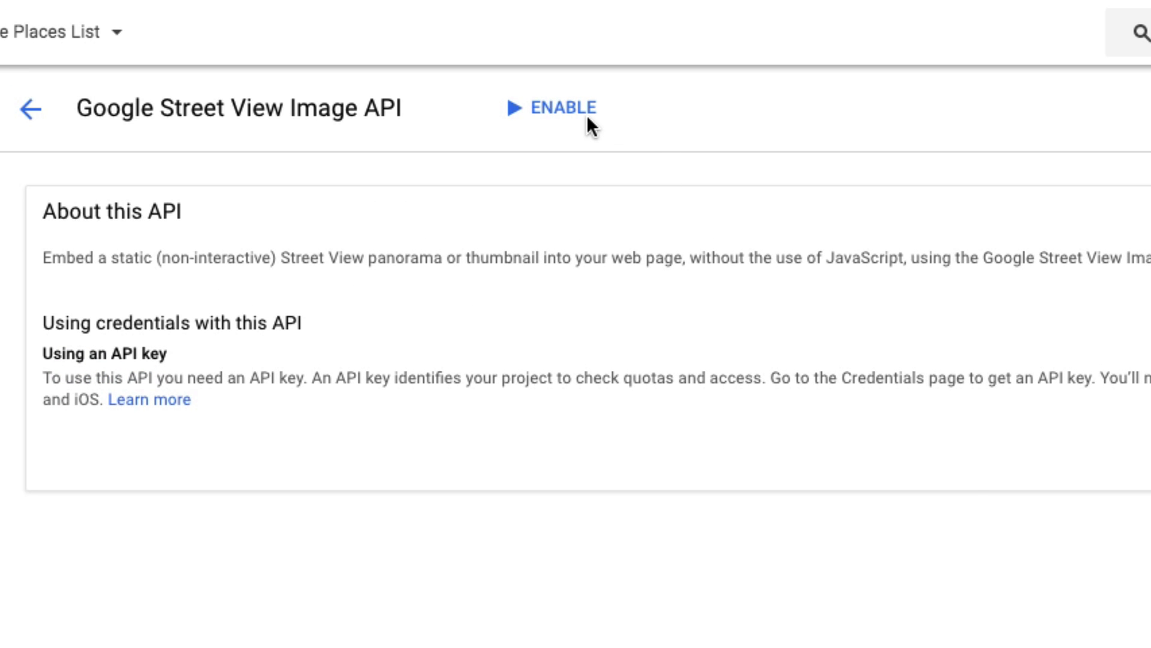
left_click(570, 107)
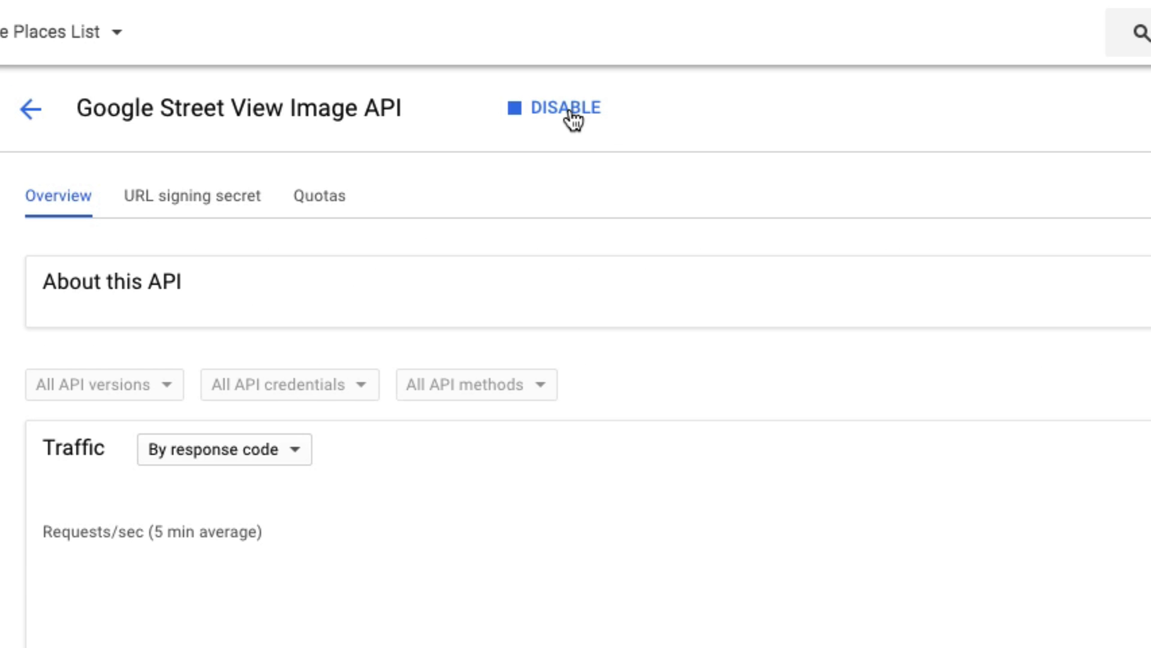
left_click(192, 383)
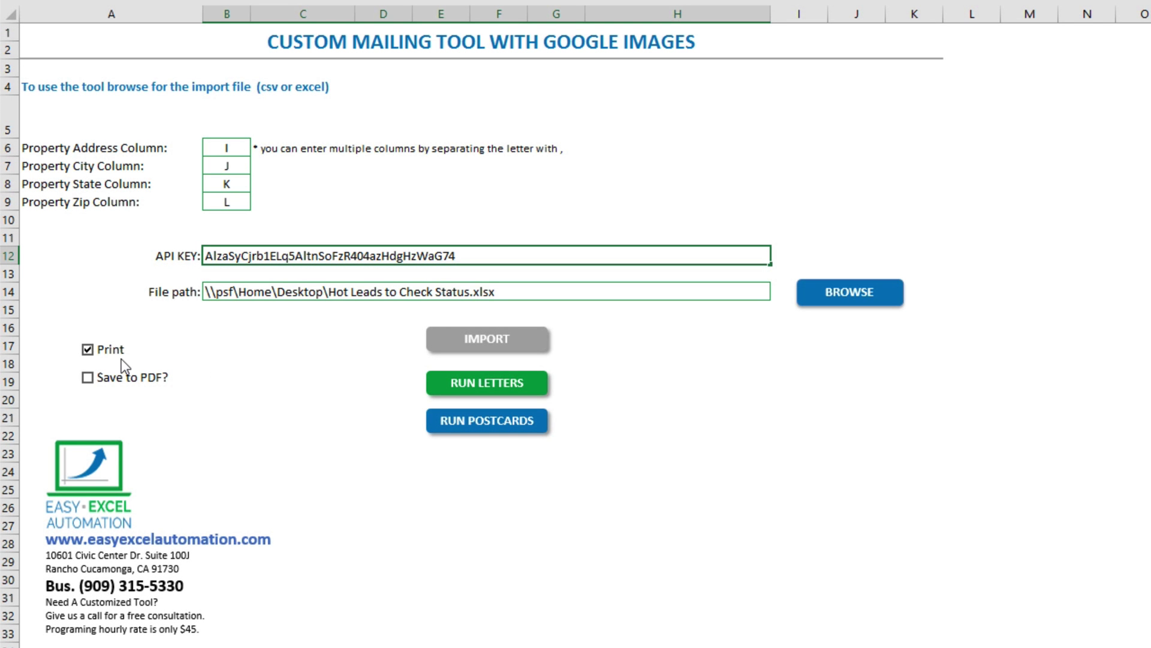
Step: Switch output from printing to Save to PDF and run the letters with letter number 1
left_click(88, 350)
left_click(87, 377)
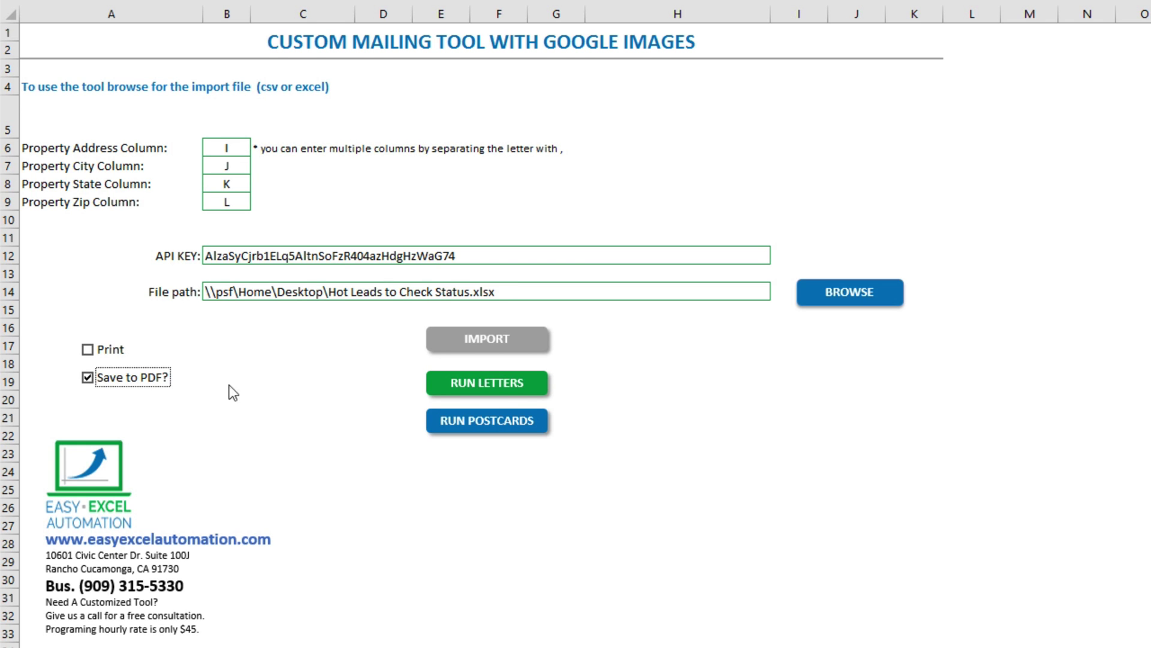
left_click(496, 393)
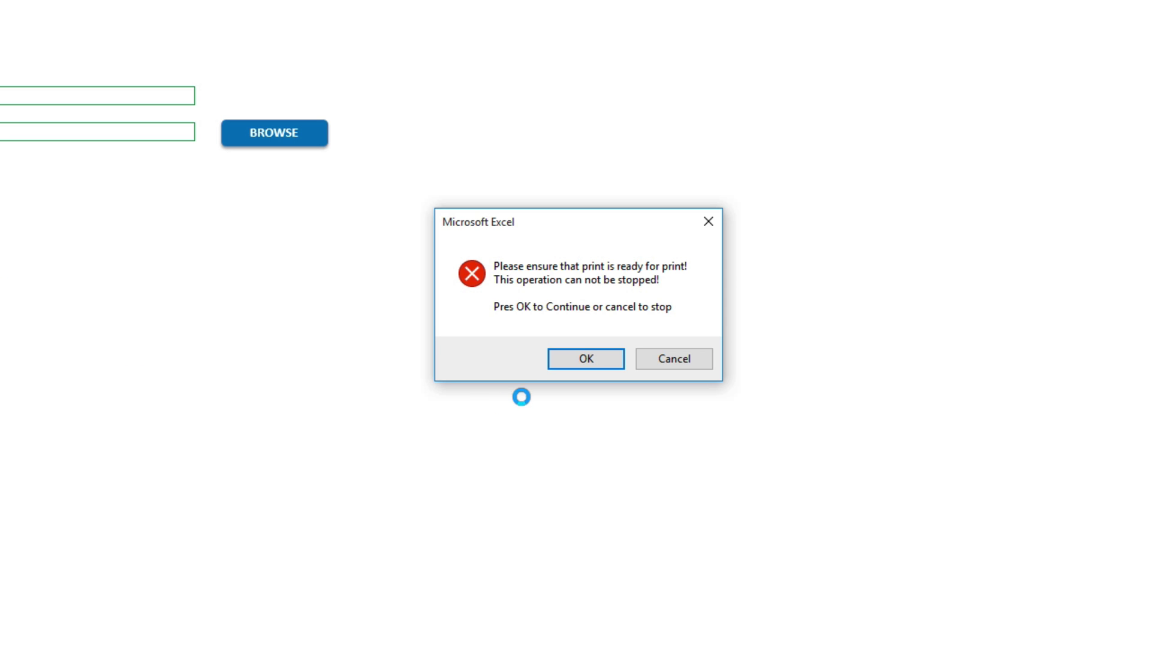
left_click(584, 362)
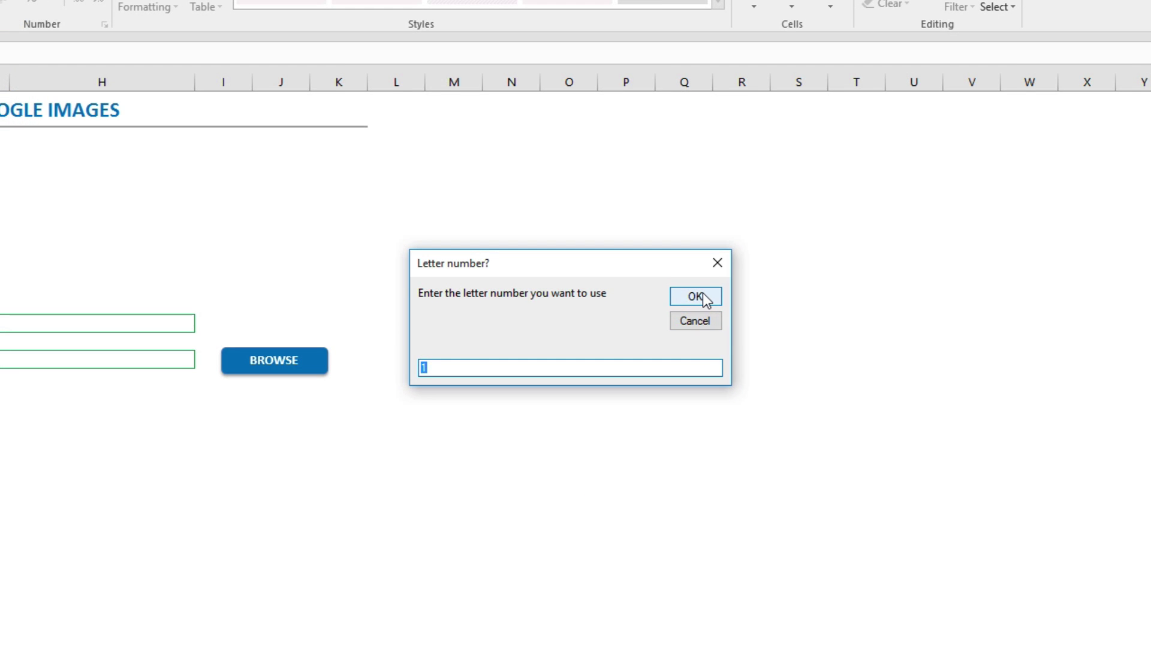
left_click(703, 292)
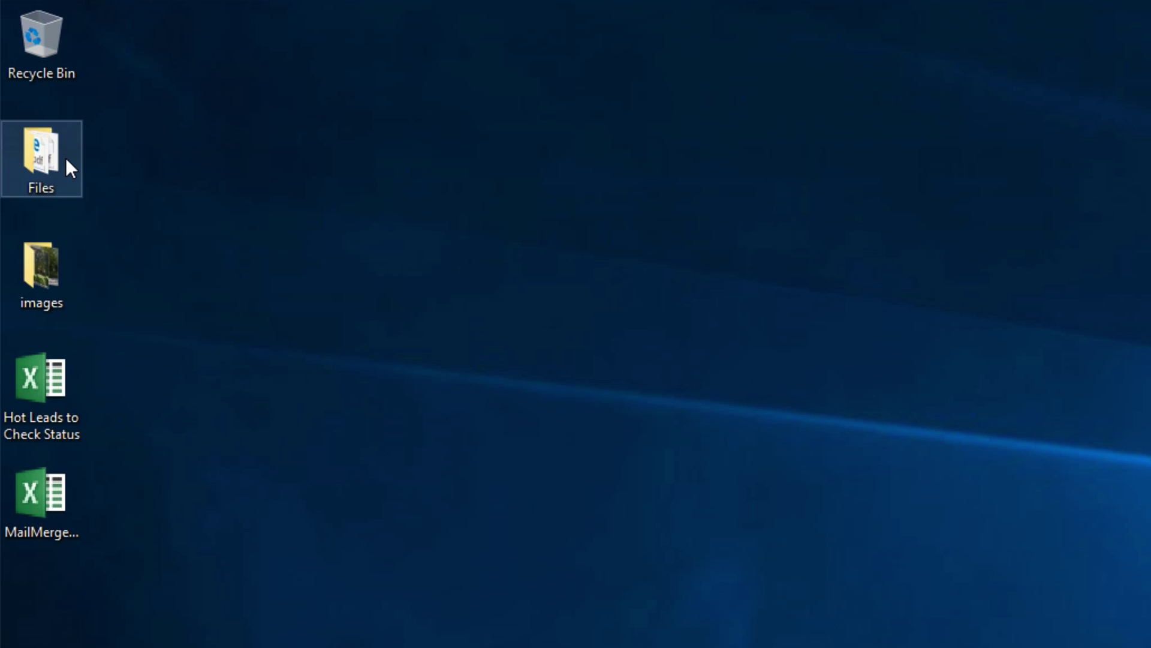
double_click(71, 256)
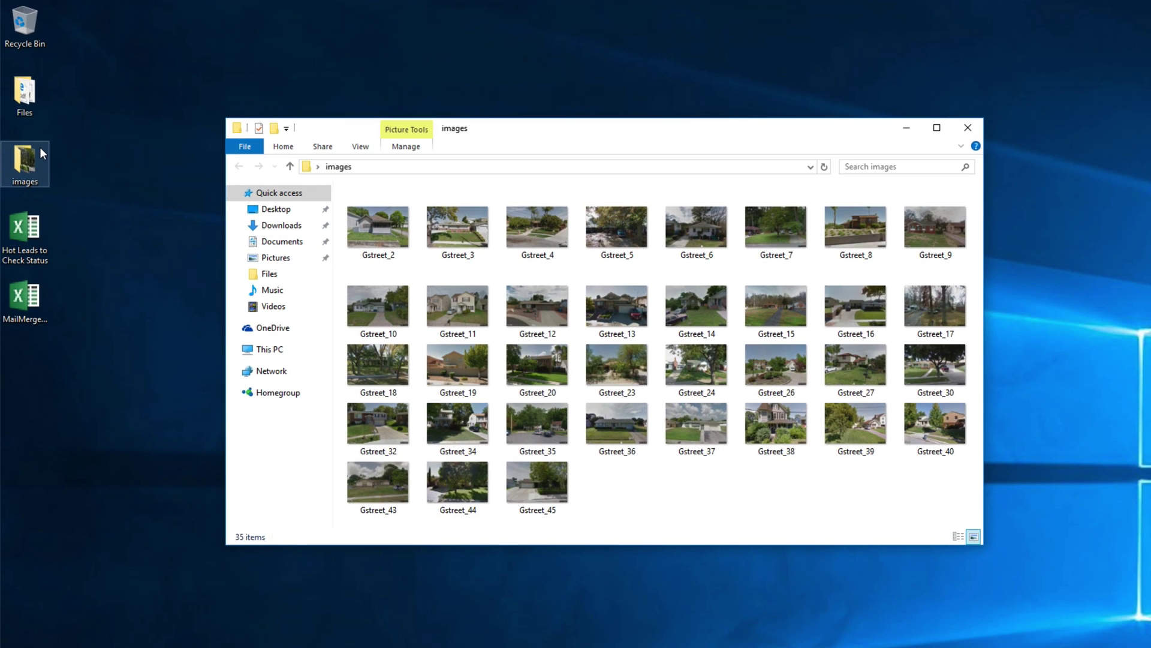
double_click(25, 94)
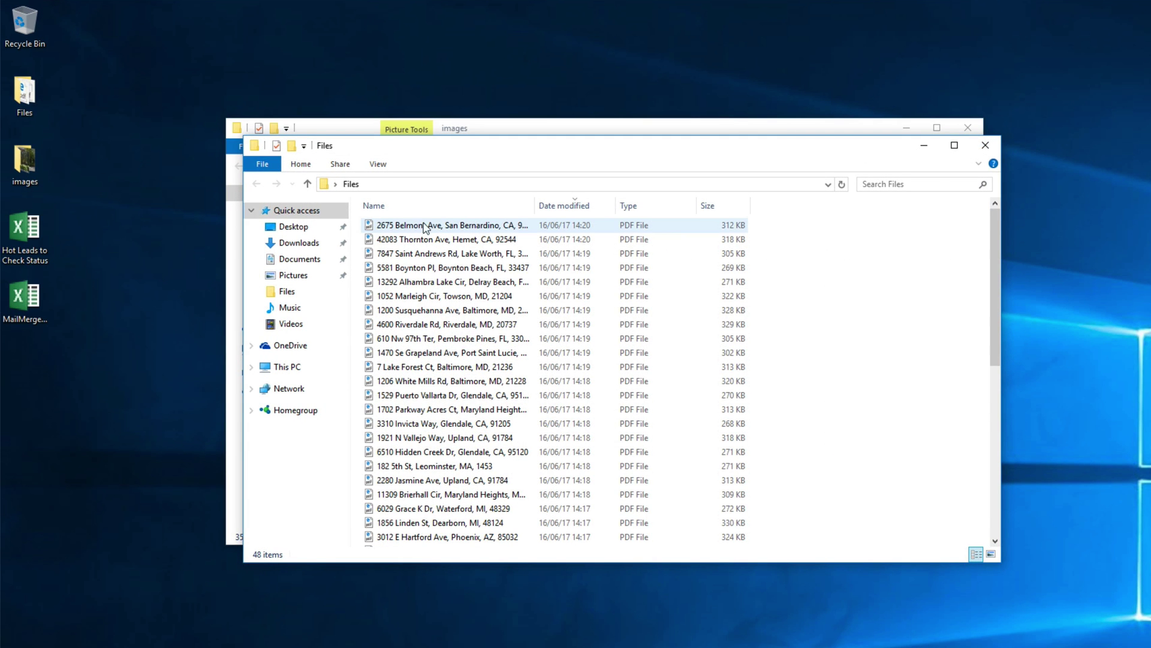
double_click(427, 225)
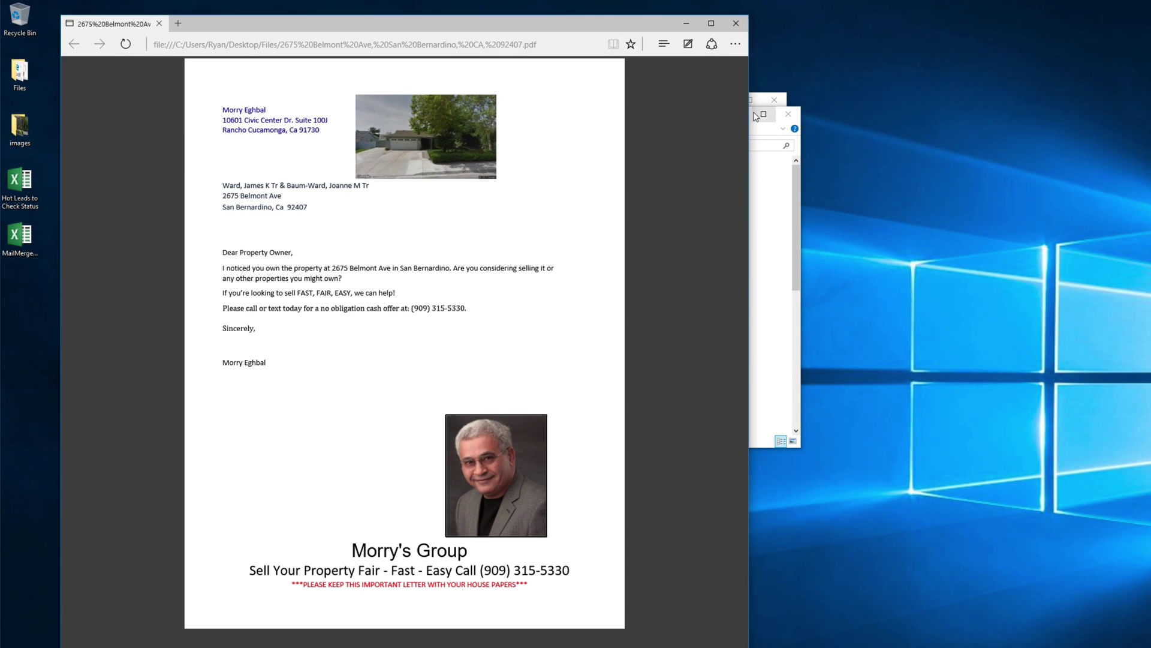
left_click(913, 140)
left_click_drag(633, 148, 663, 148)
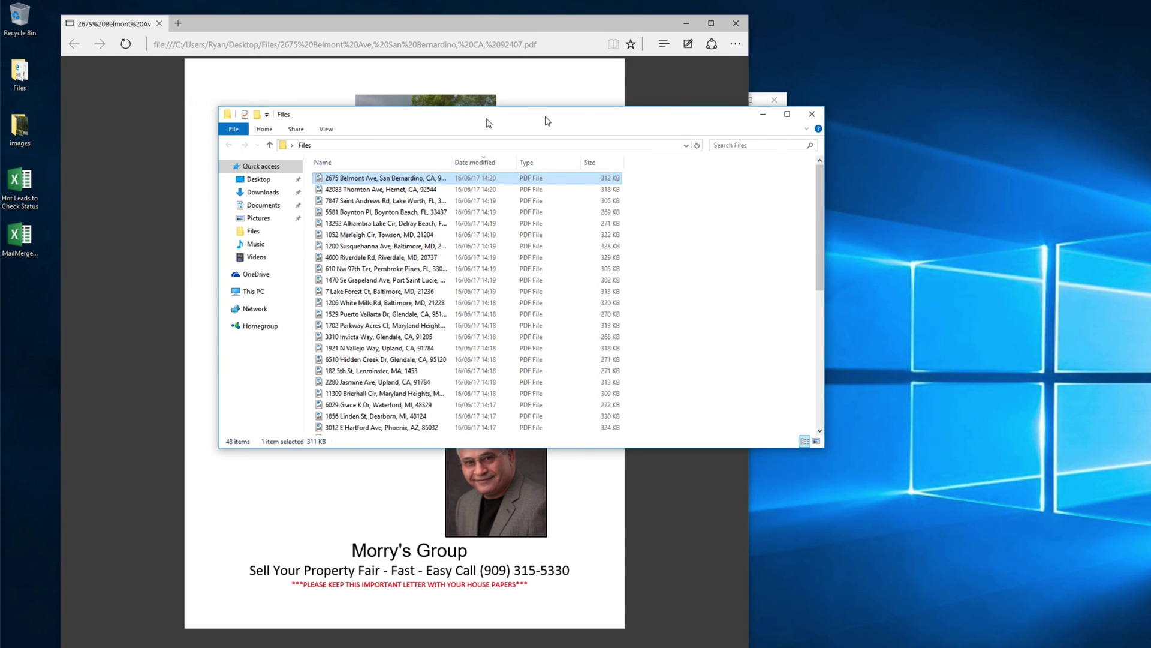
left_click_drag(546, 121, 1042, 118)
double_click(855, 187)
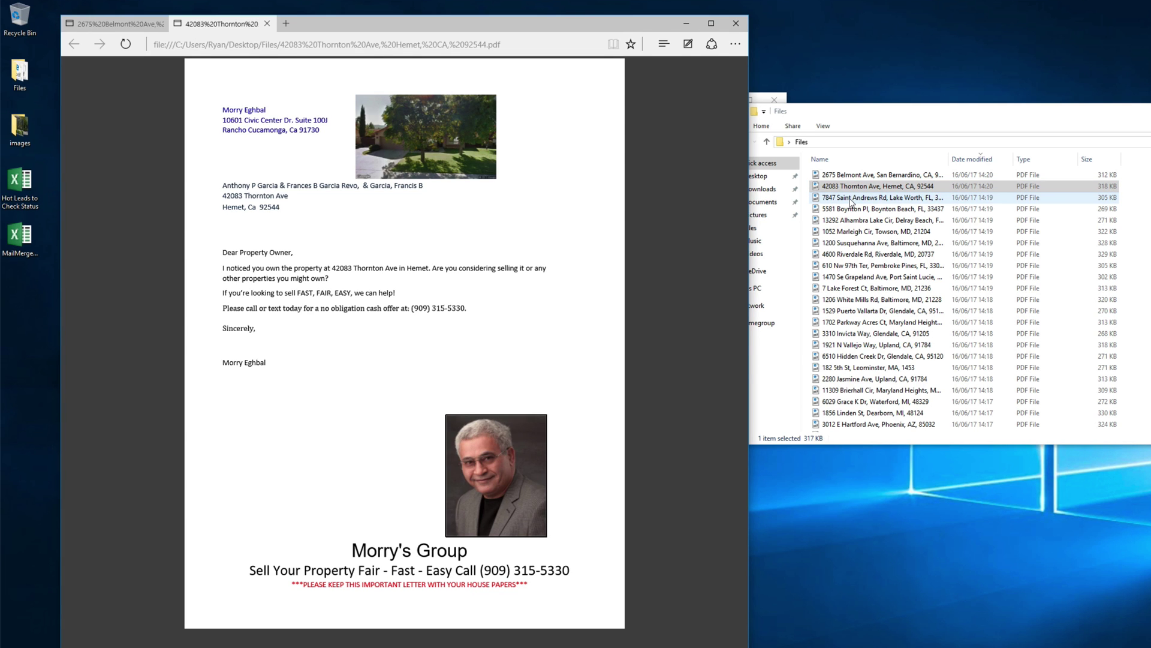
double_click(851, 198)
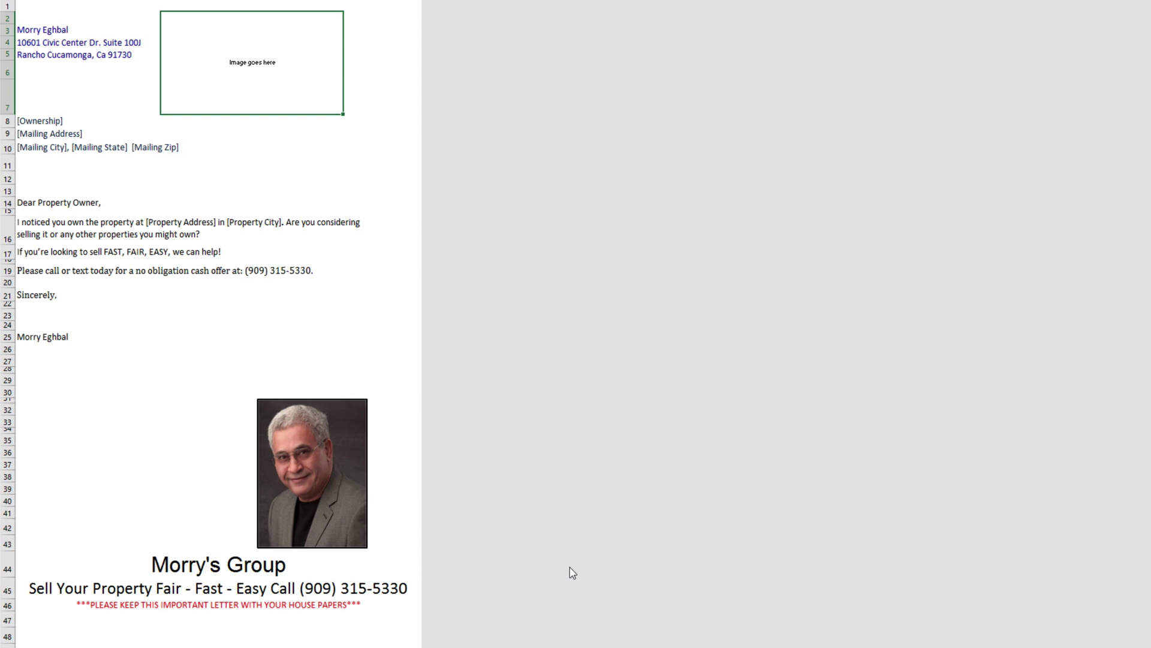
Step: Select the Mailing Address, Mailing City and Image goes here placeholders in turn
left_click(32, 138)
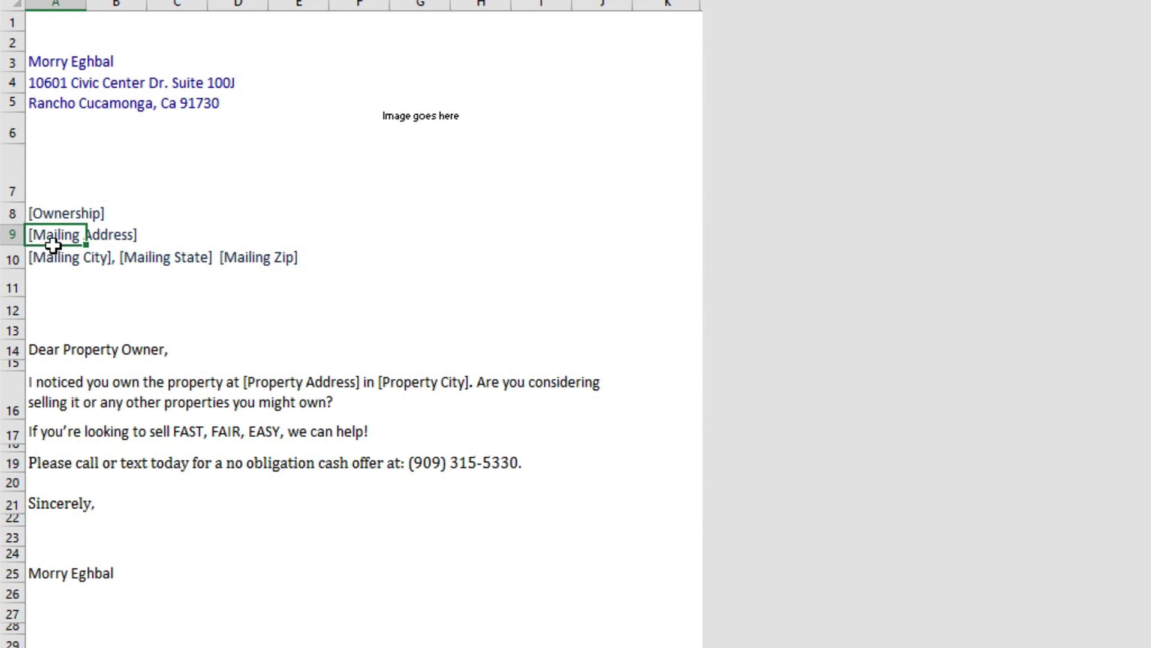
left_click(40, 256)
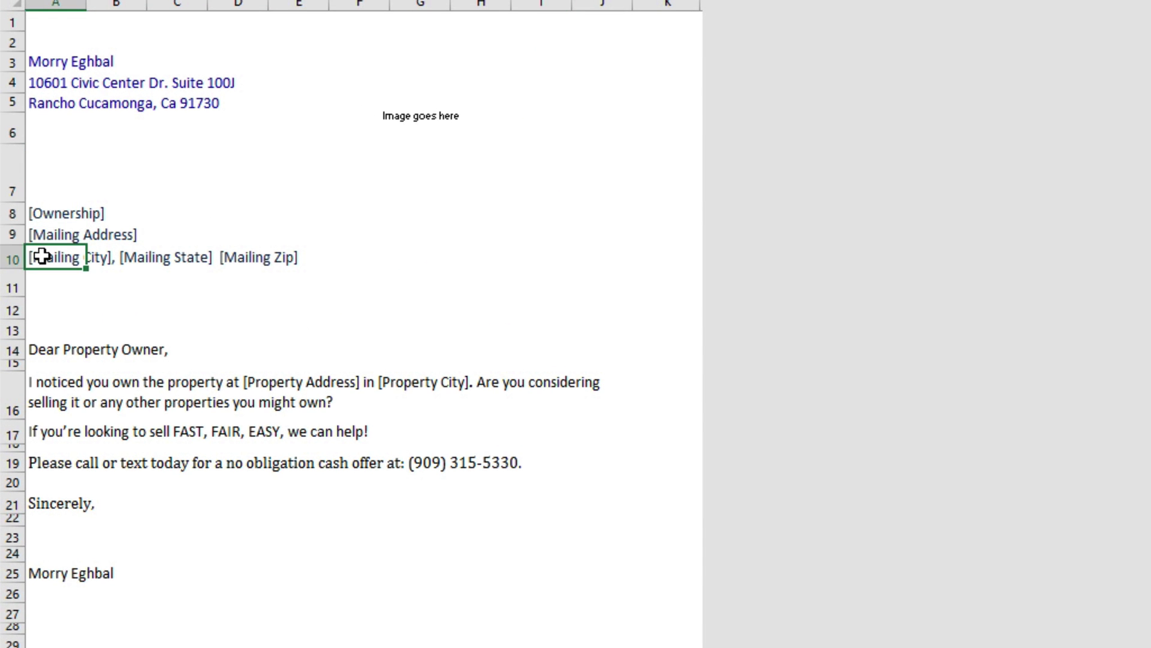
left_click(431, 139)
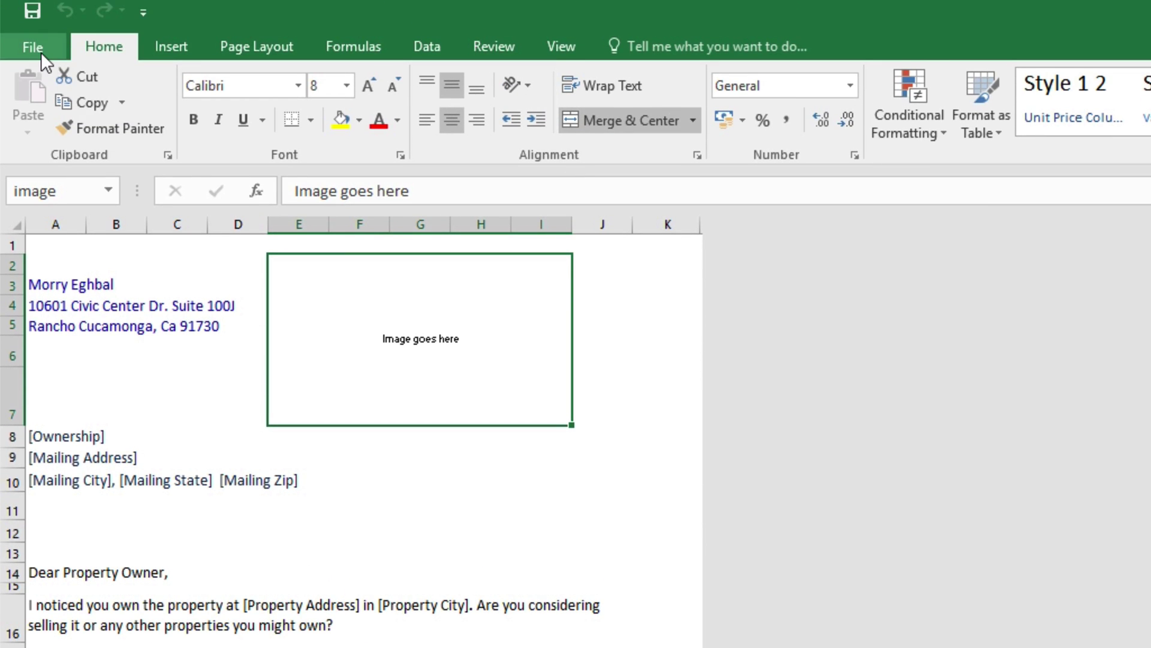
Step: Show the letter's print preview and check the margin presets without changing them
left_click(40, 52)
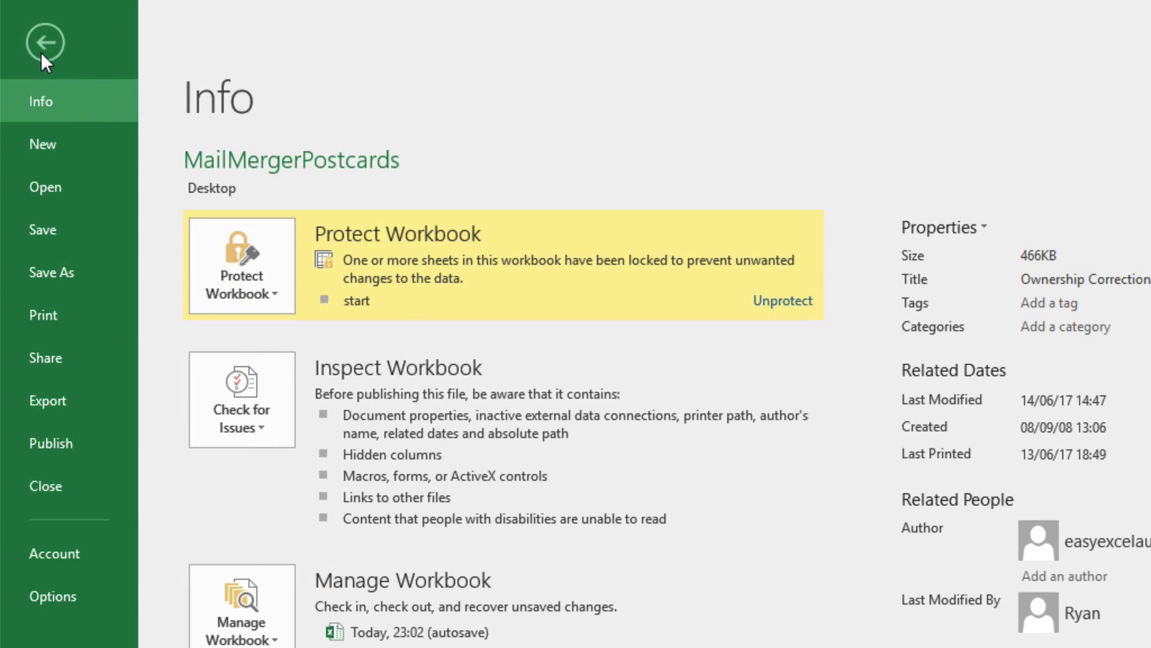
left_click(71, 318)
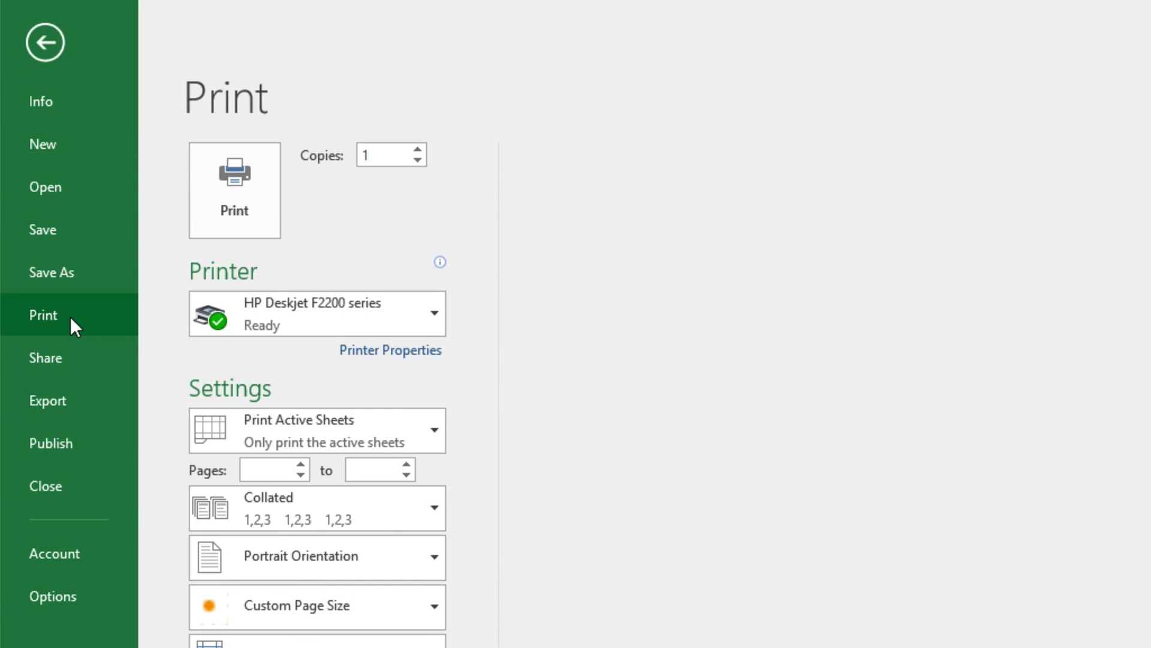
left_click(909, 433)
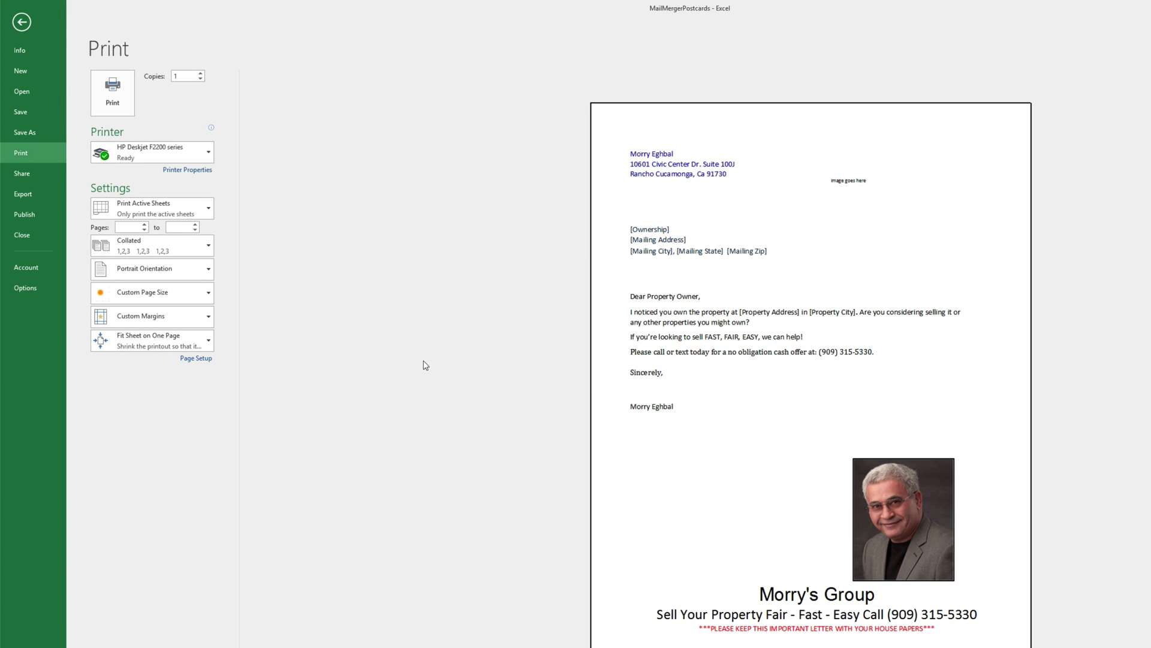
left_click(208, 318)
left_click(283, 277)
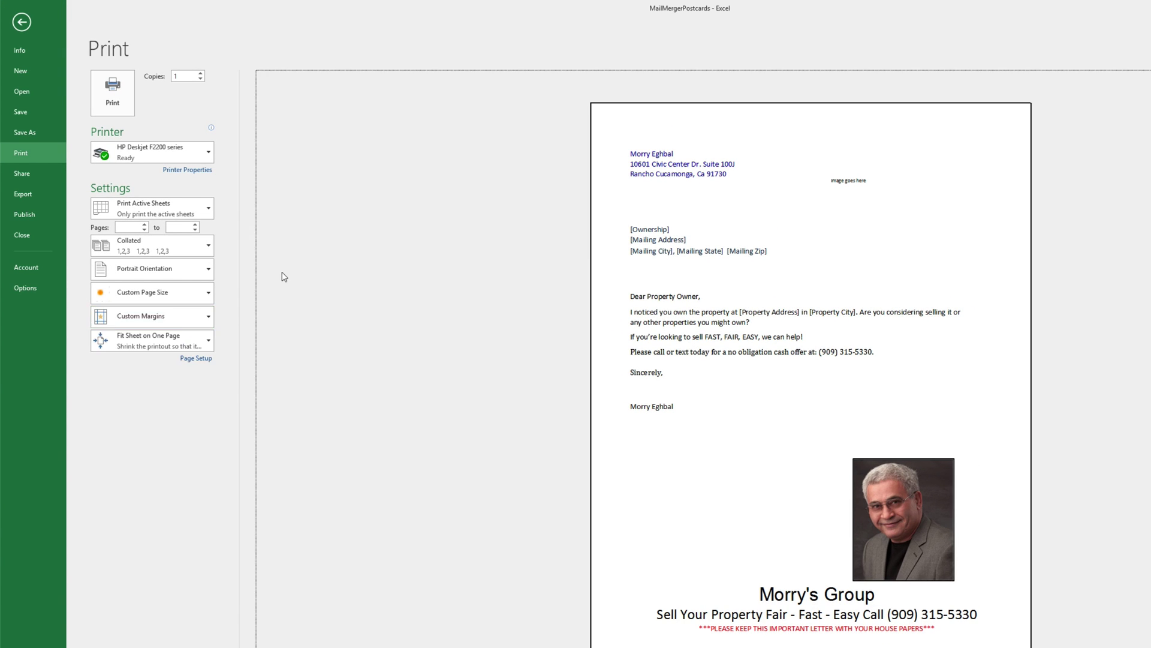
Step: Make a copy of the Letter1 sheet with Move or Copy
left_click(23, 23)
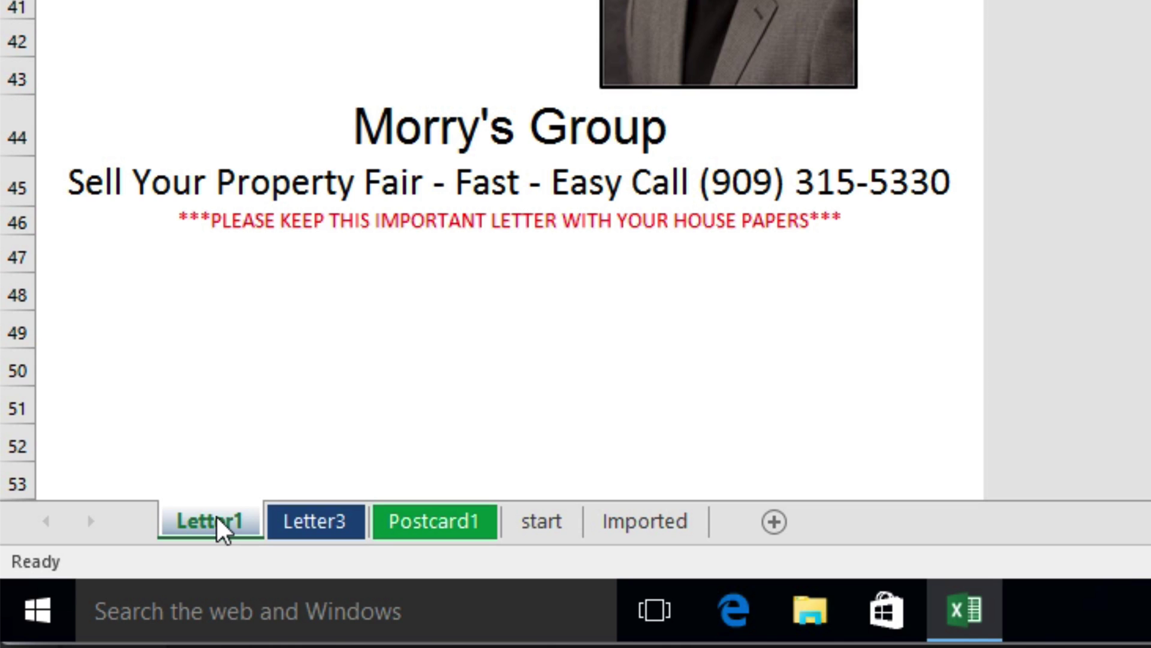
right_click(223, 529)
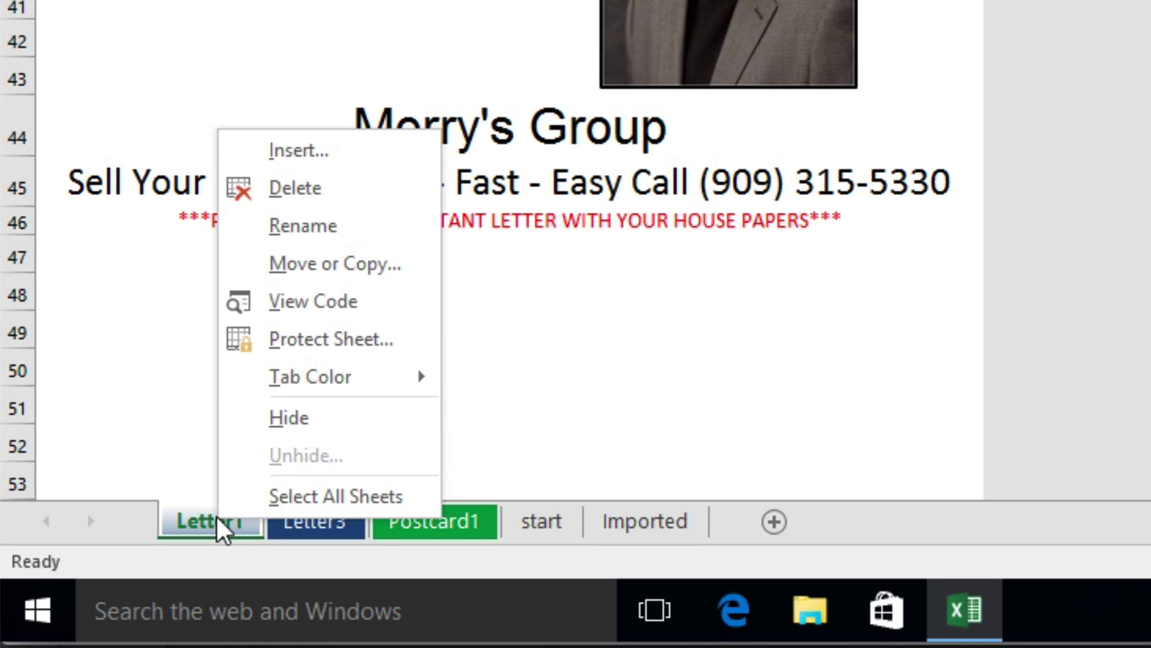
left_click(354, 264)
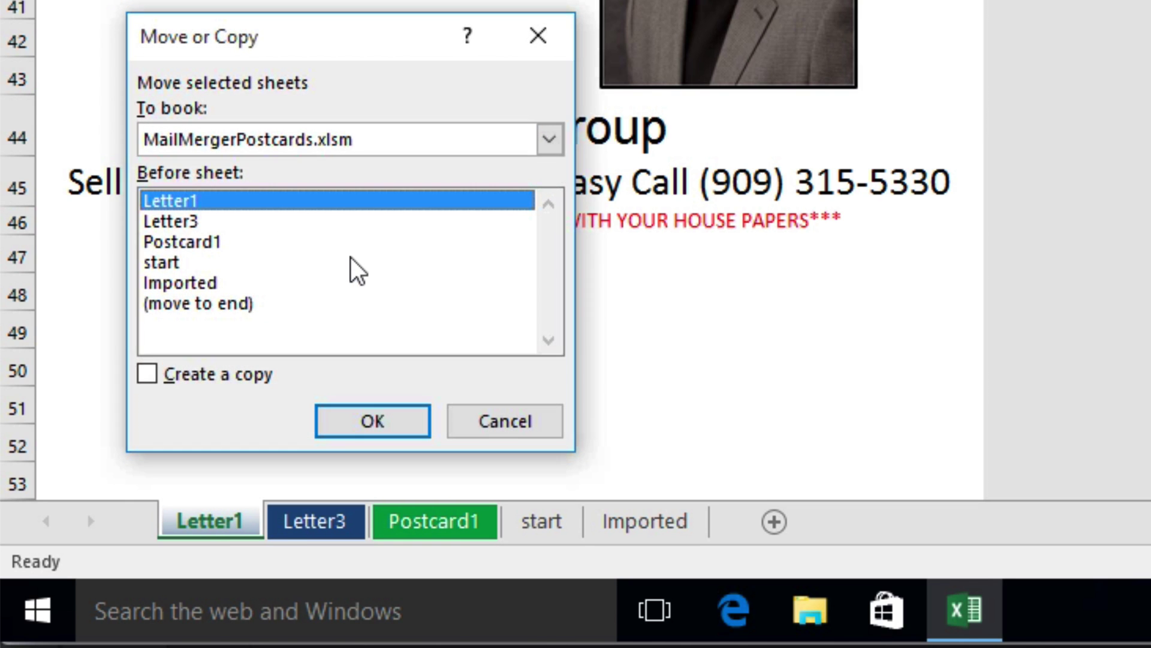
left_click(144, 376)
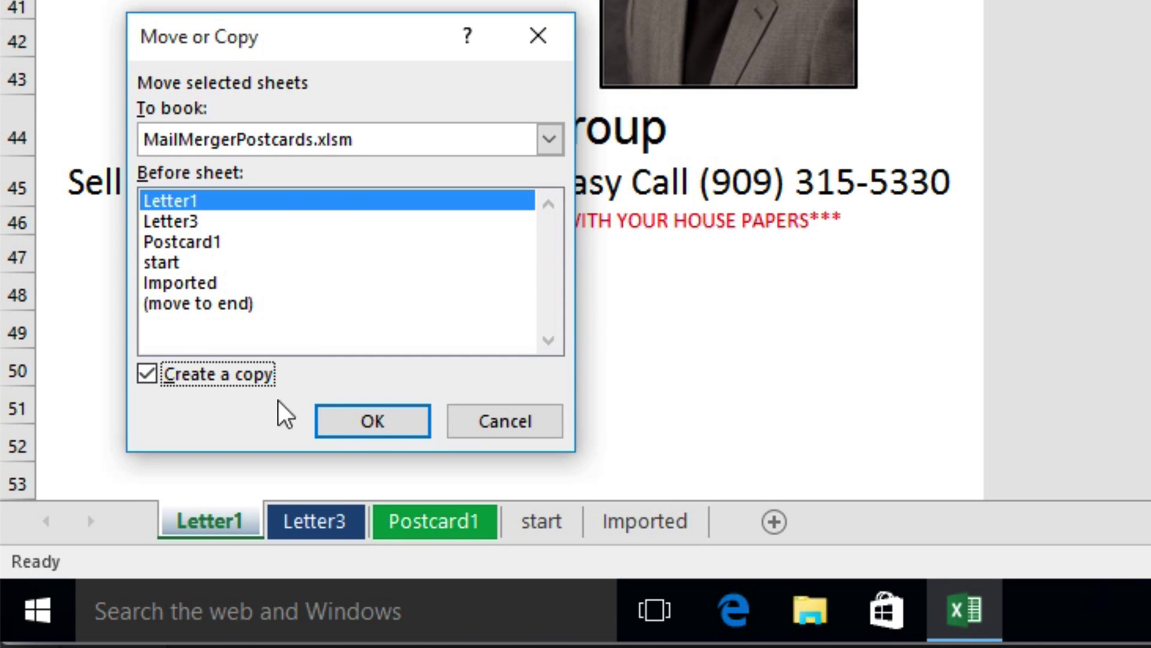
left_click(354, 425)
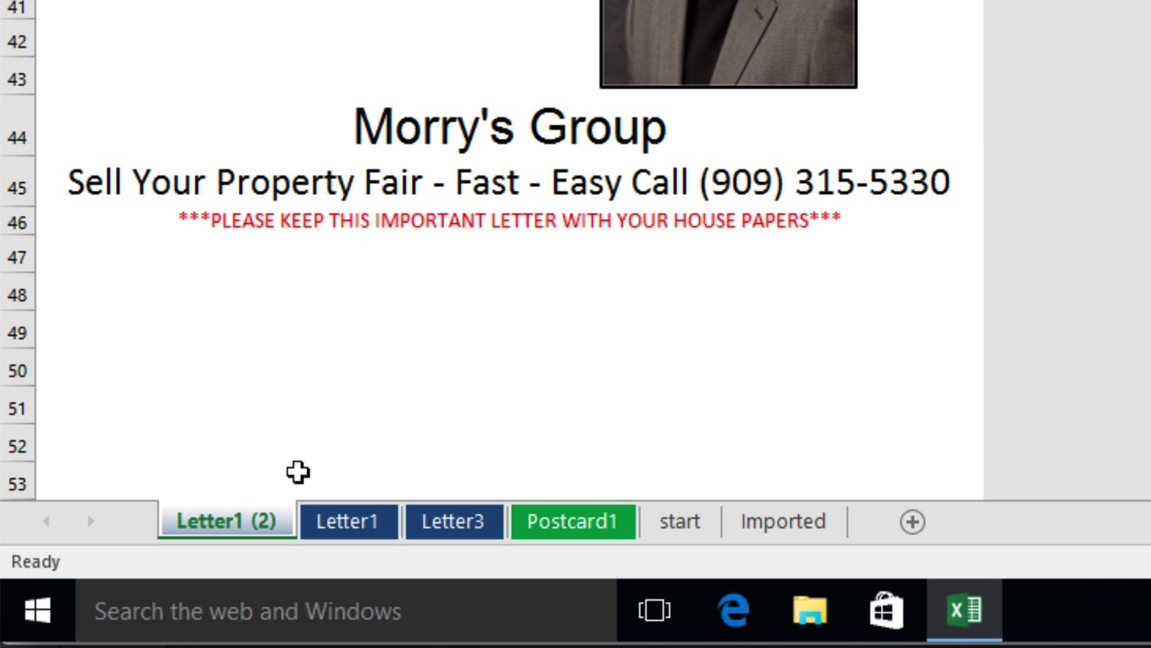
Step: Rename the copy to Letter2 and open the 1917 SHELL CT letter PDF from Files
right_click(269, 521)
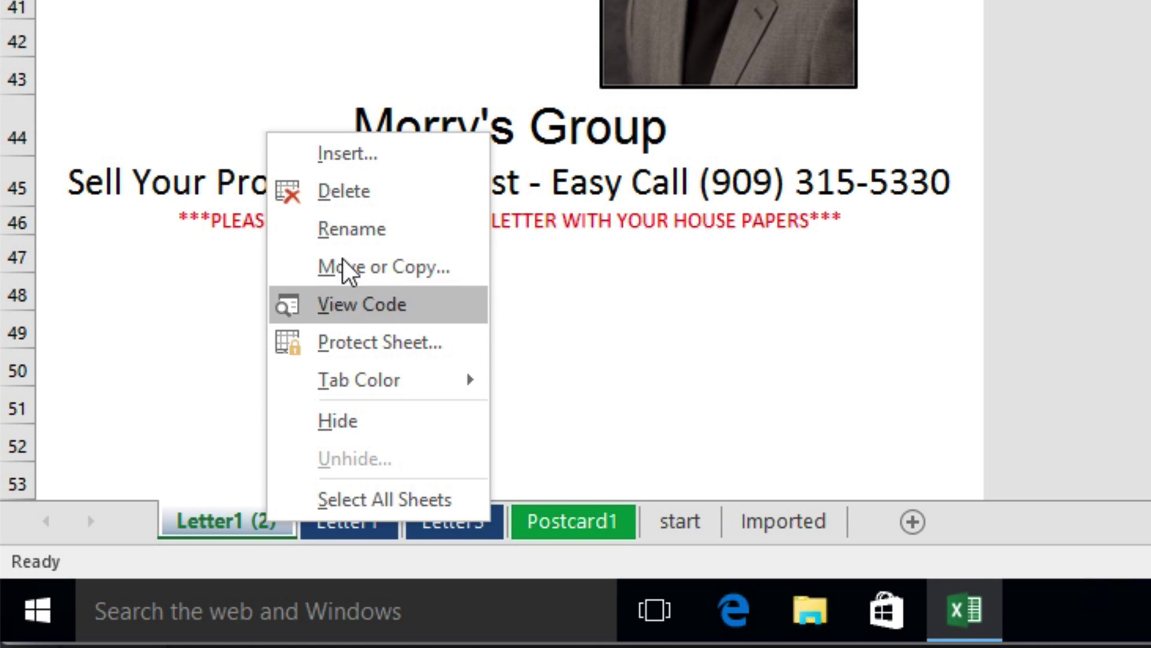
left_click(344, 229)
type("Letter2")
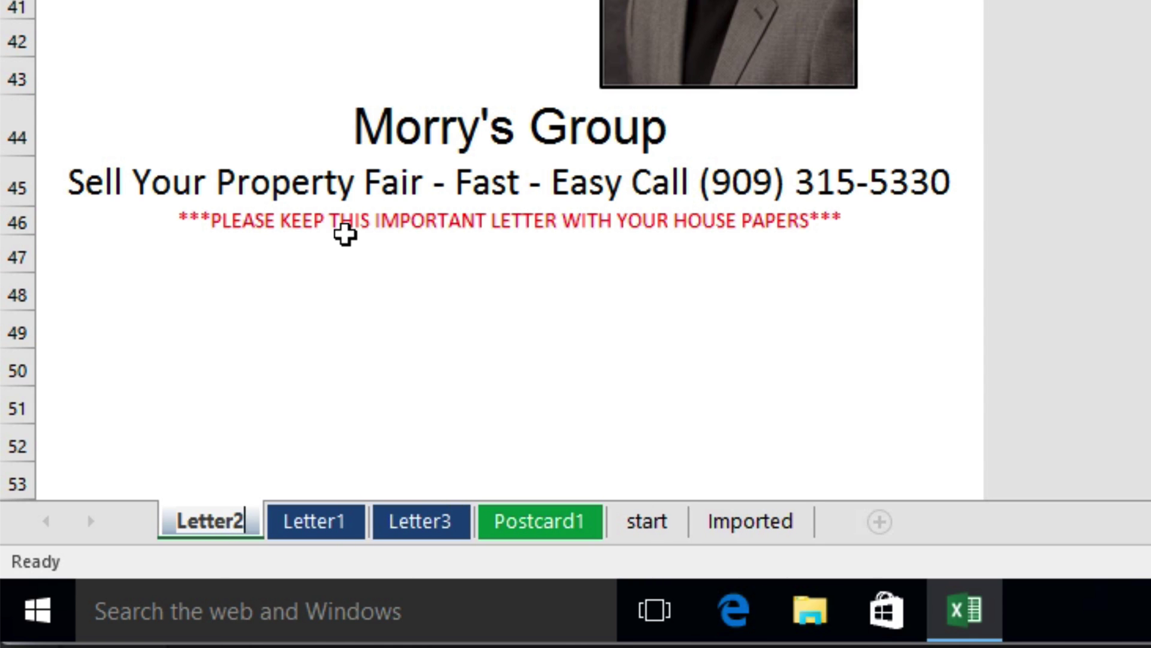
key("Return")
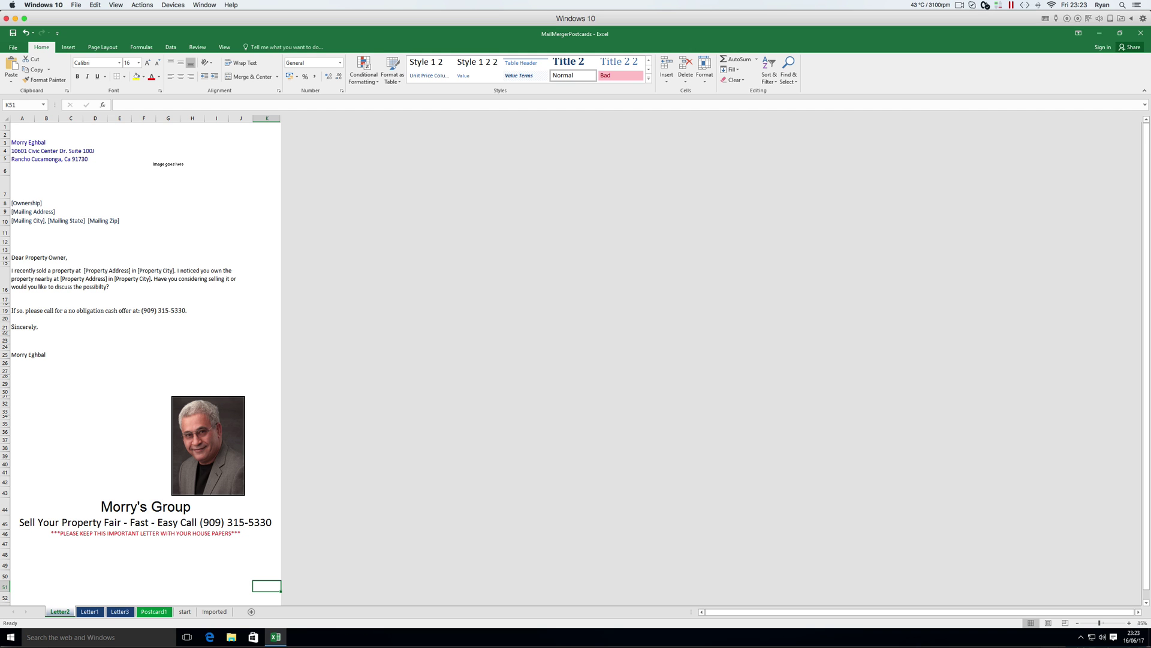
left_click(231, 637)
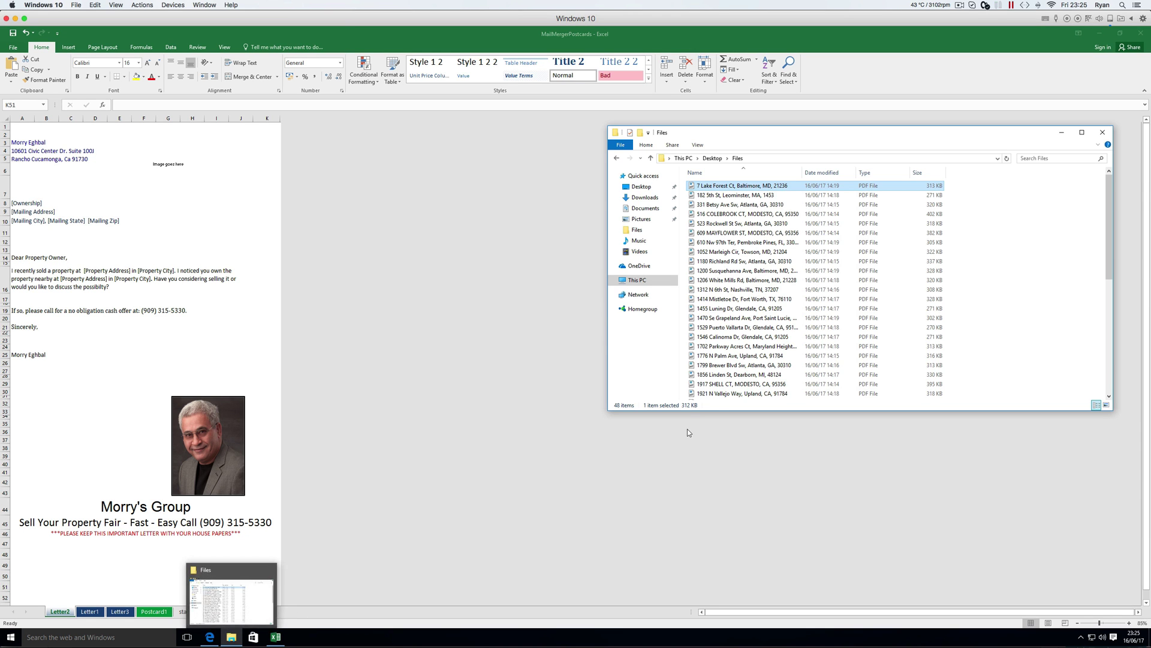
double_click(724, 384)
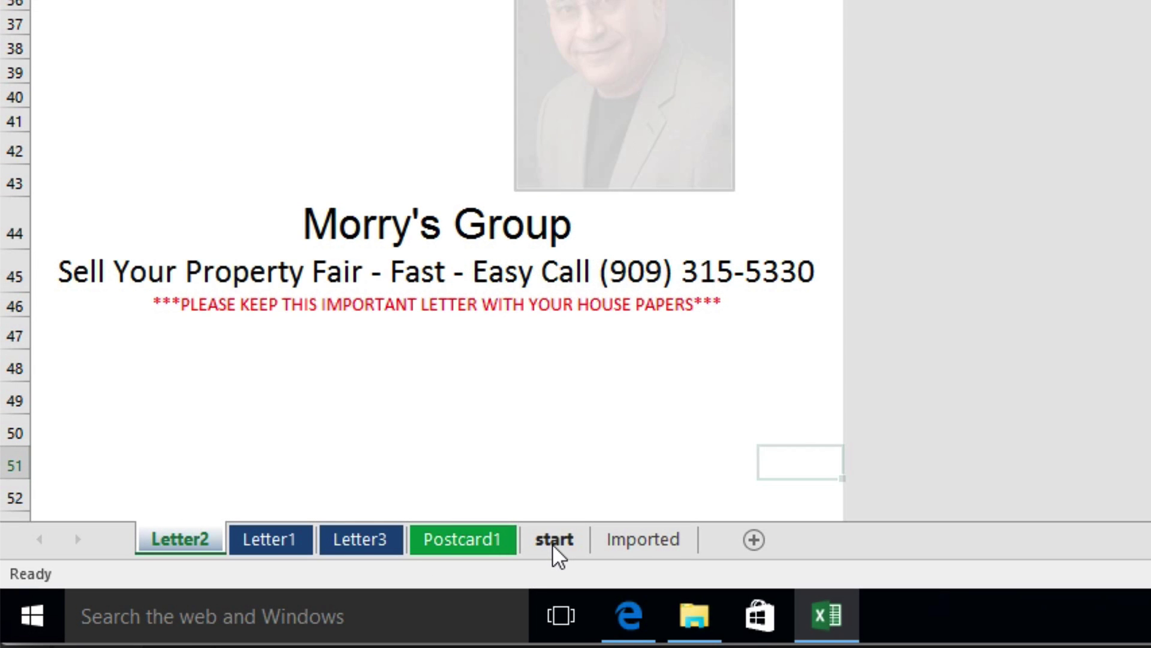
Step: From the start sheet, run the letters again and cancel at the print warning
left_click(552, 543)
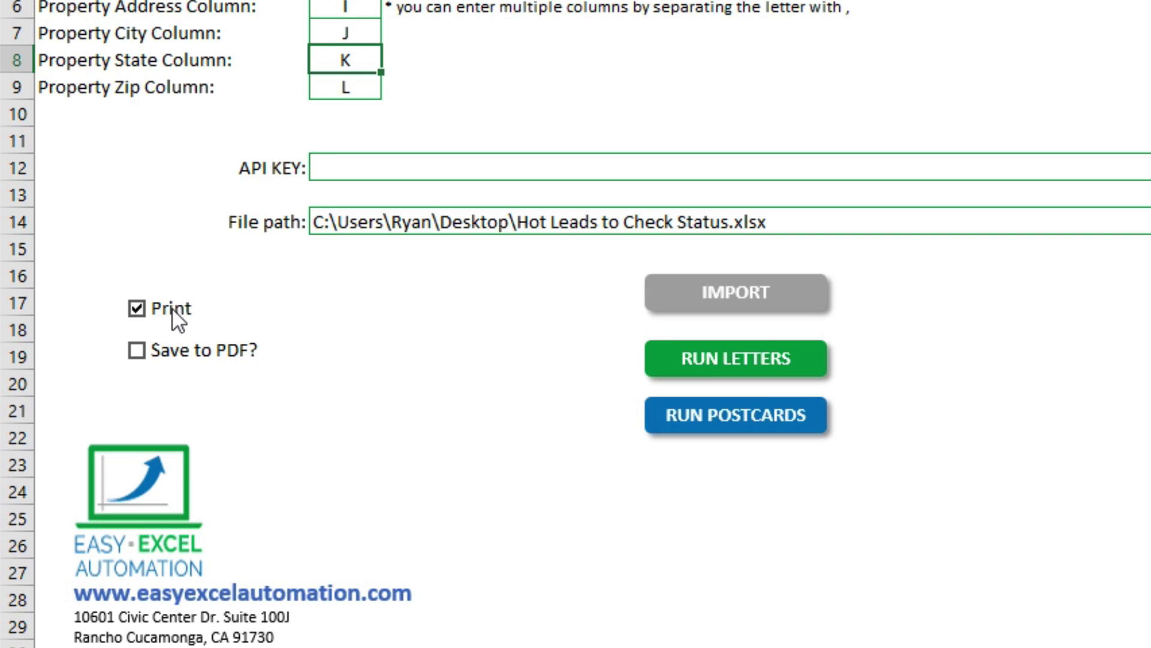
left_click(779, 369)
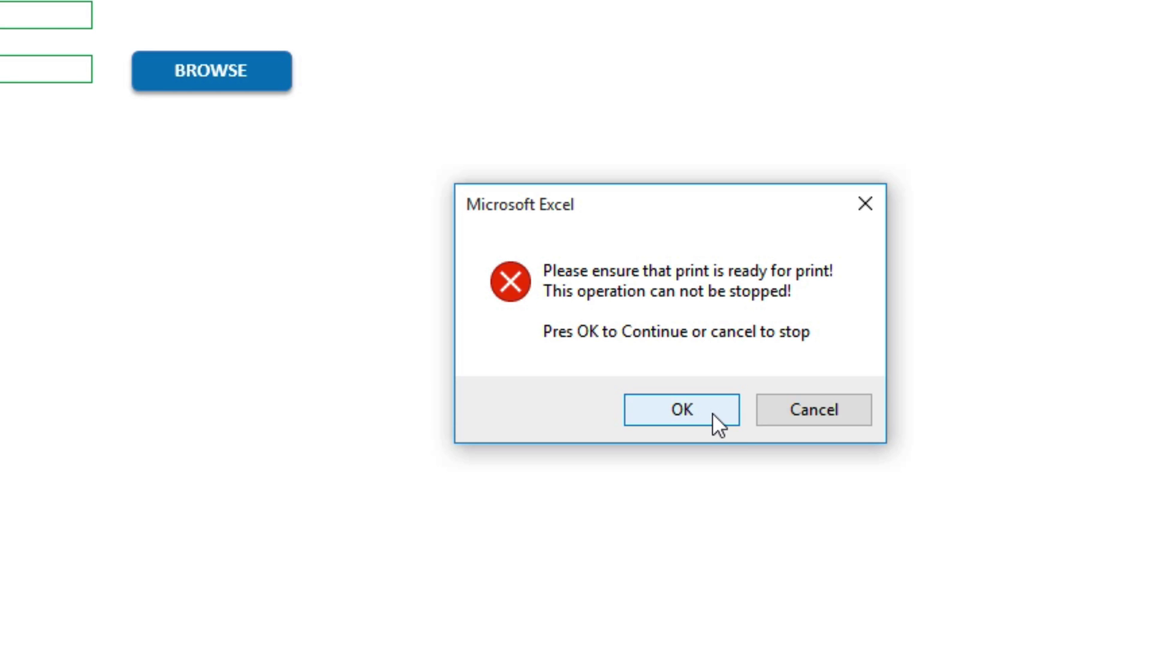
left_click(852, 411)
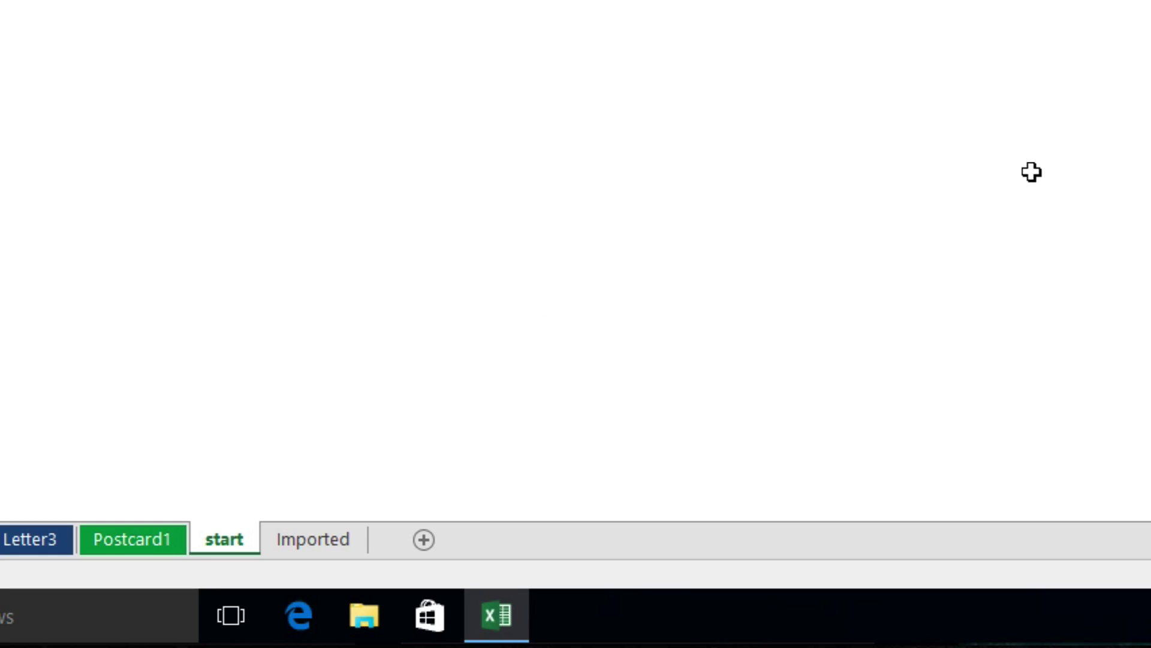
Step: Turn on filtering on the Imported sheet and keep only Property Zip 91205
left_click(313, 540)
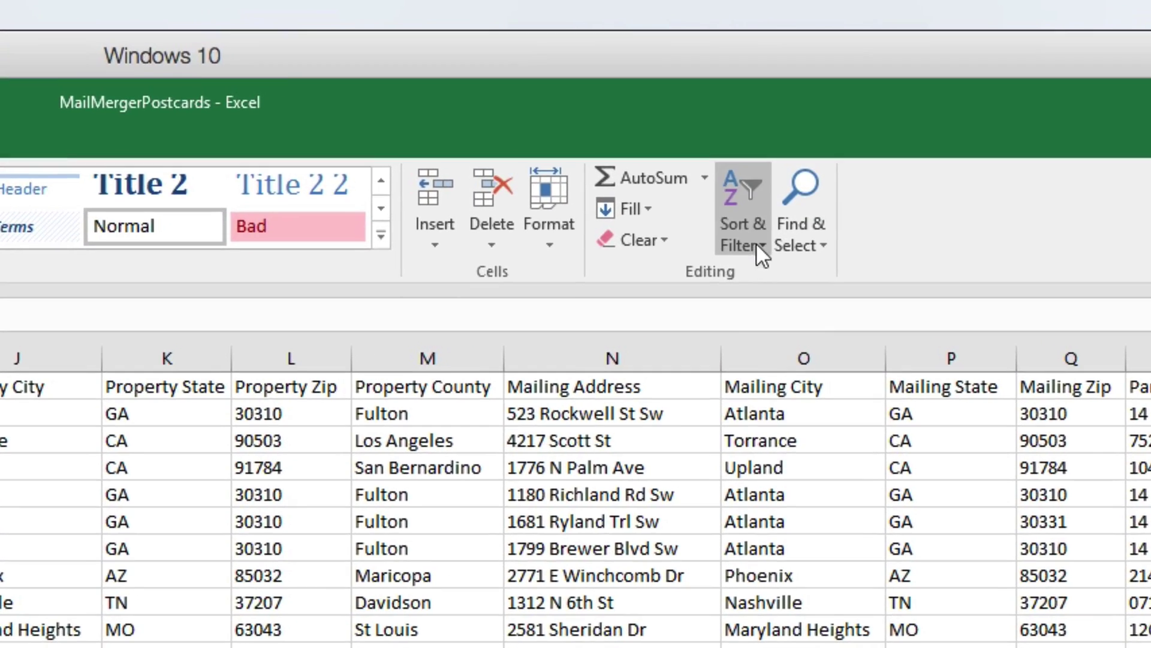
left_click(761, 238)
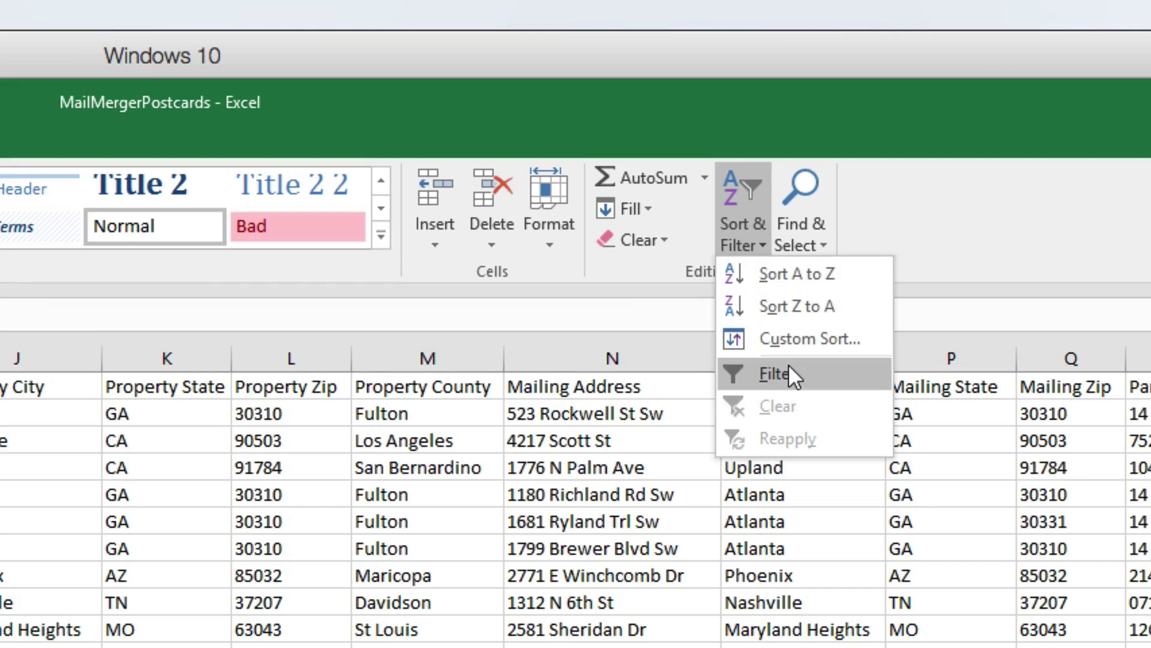
left_click(789, 364)
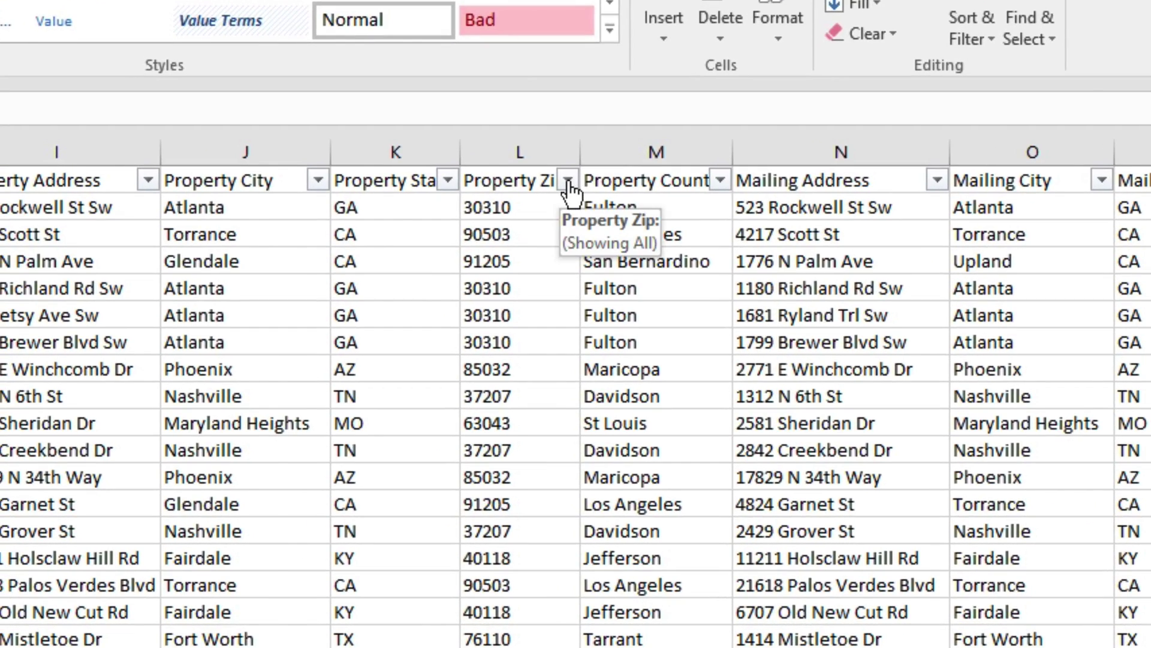
left_click(567, 179)
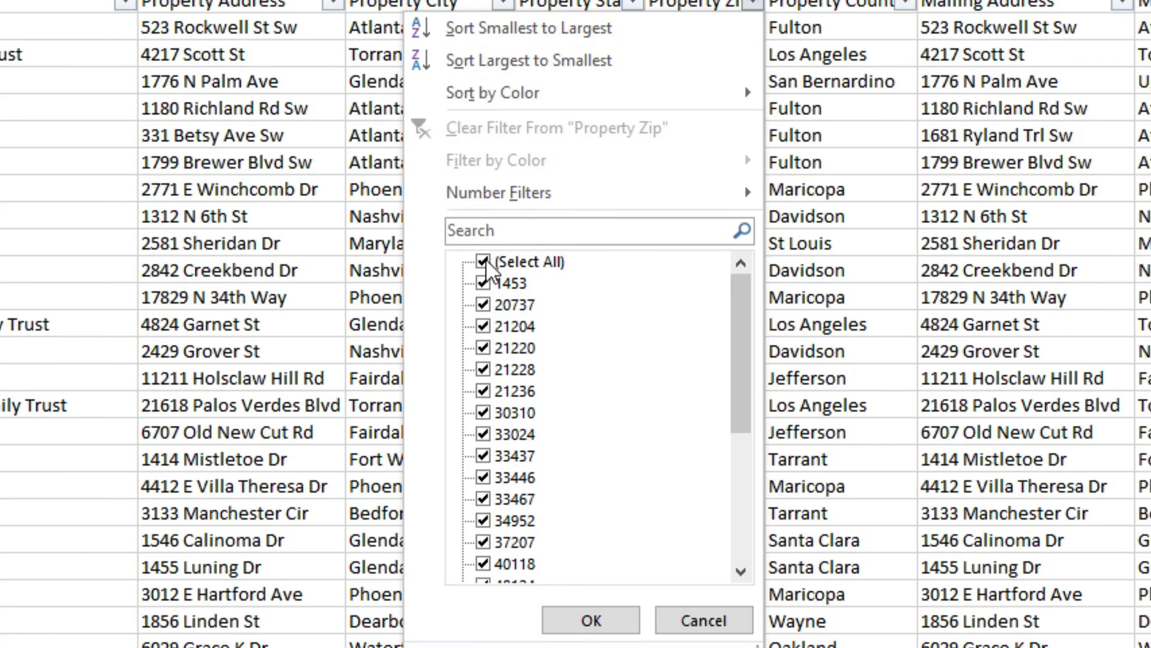
left_click(483, 262)
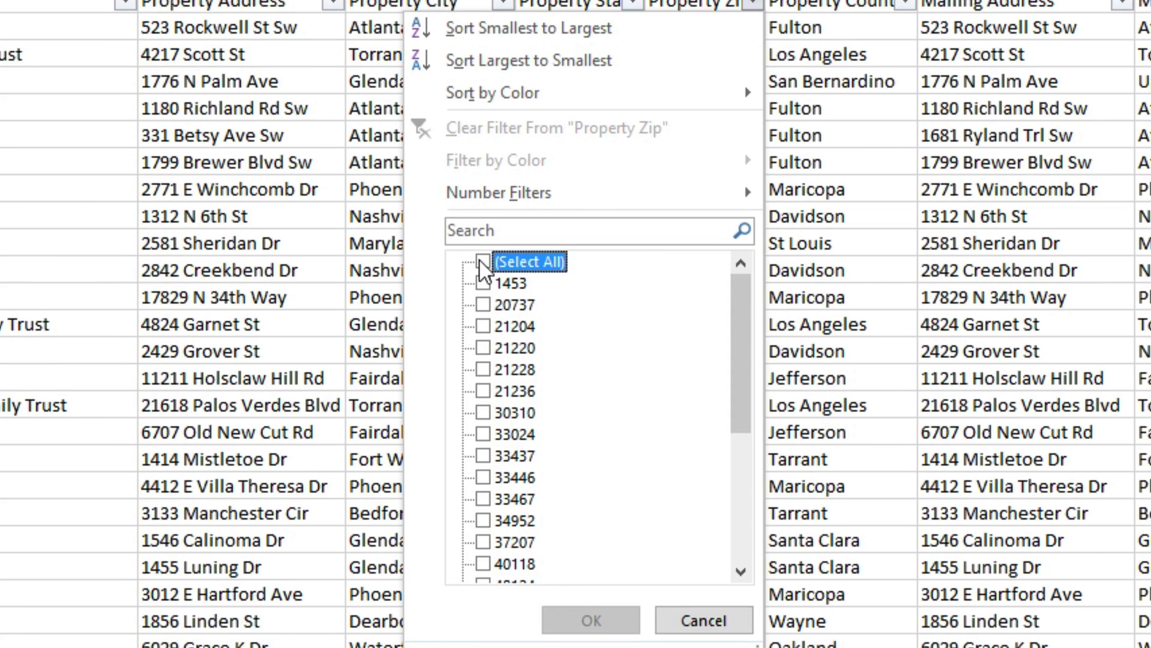
left_click_drag(738, 326, 744, 476)
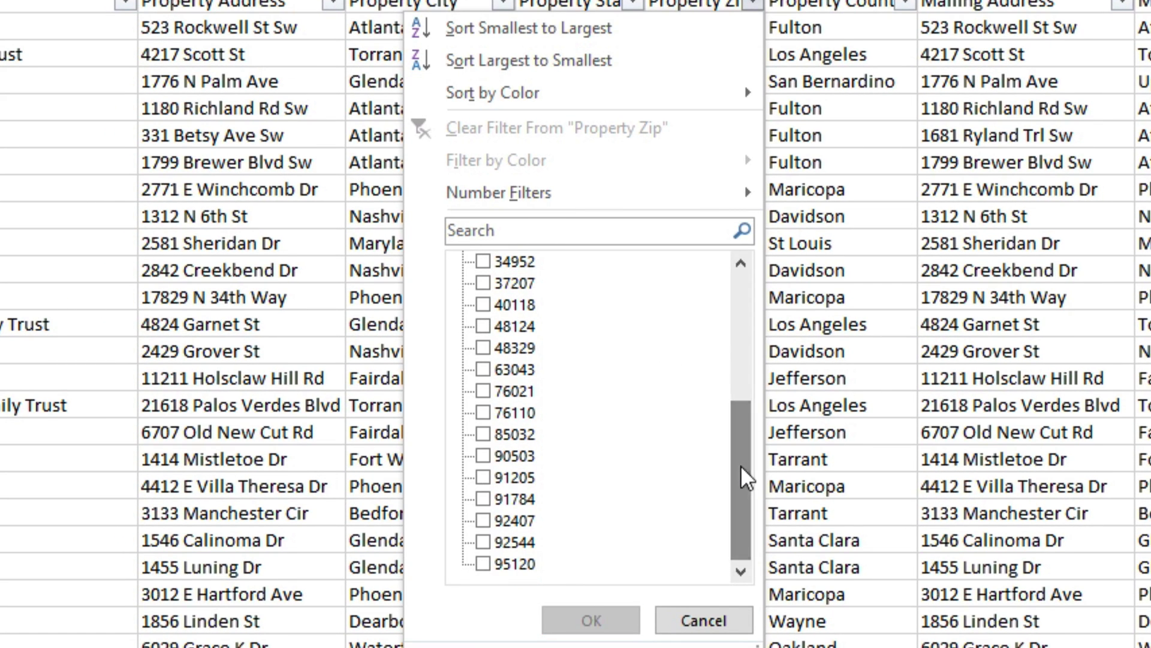
left_click(483, 478)
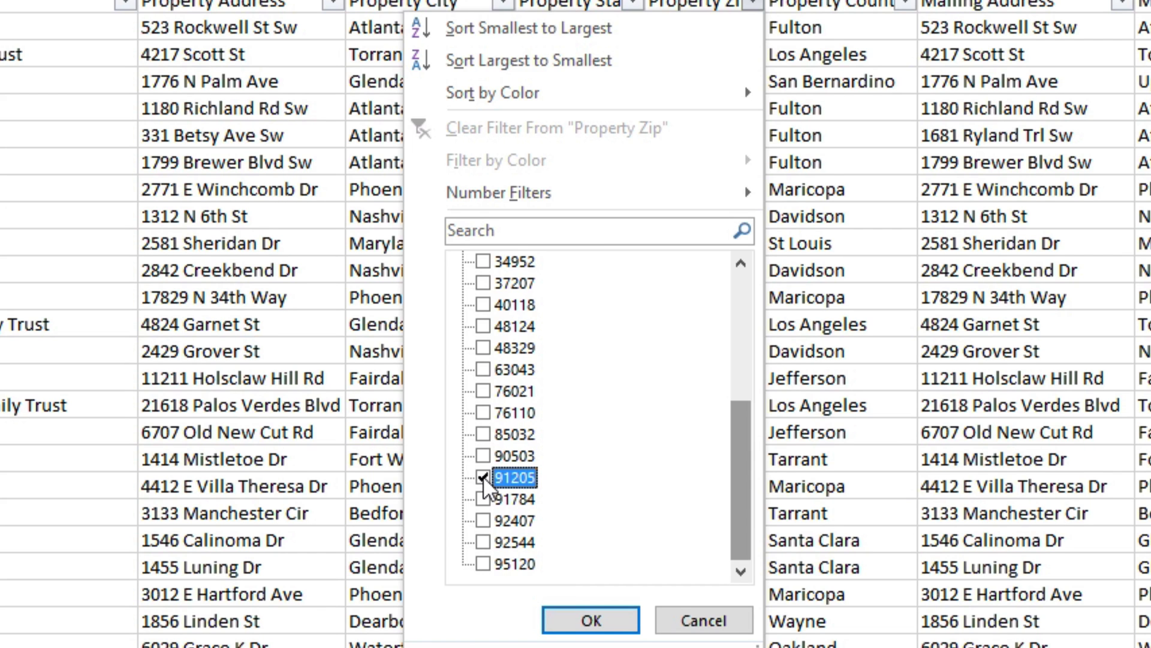
left_click(617, 622)
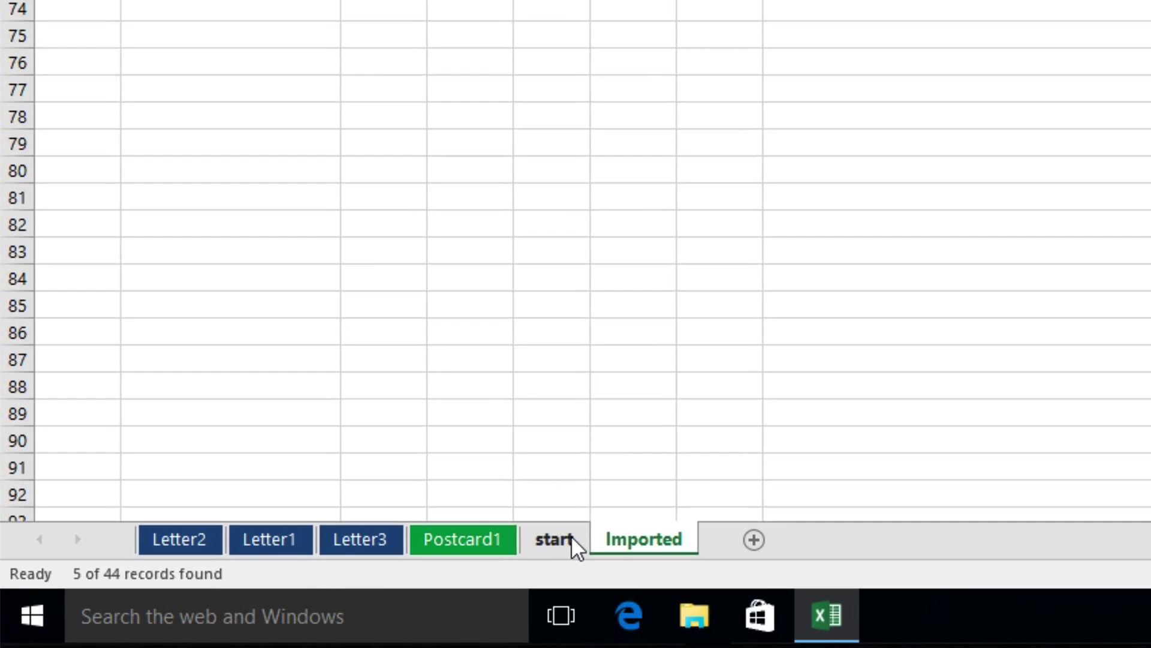
Step: Run the letters from the start sheet, confirm the printer is ready, and enter letter number 2
left_click(189, 612)
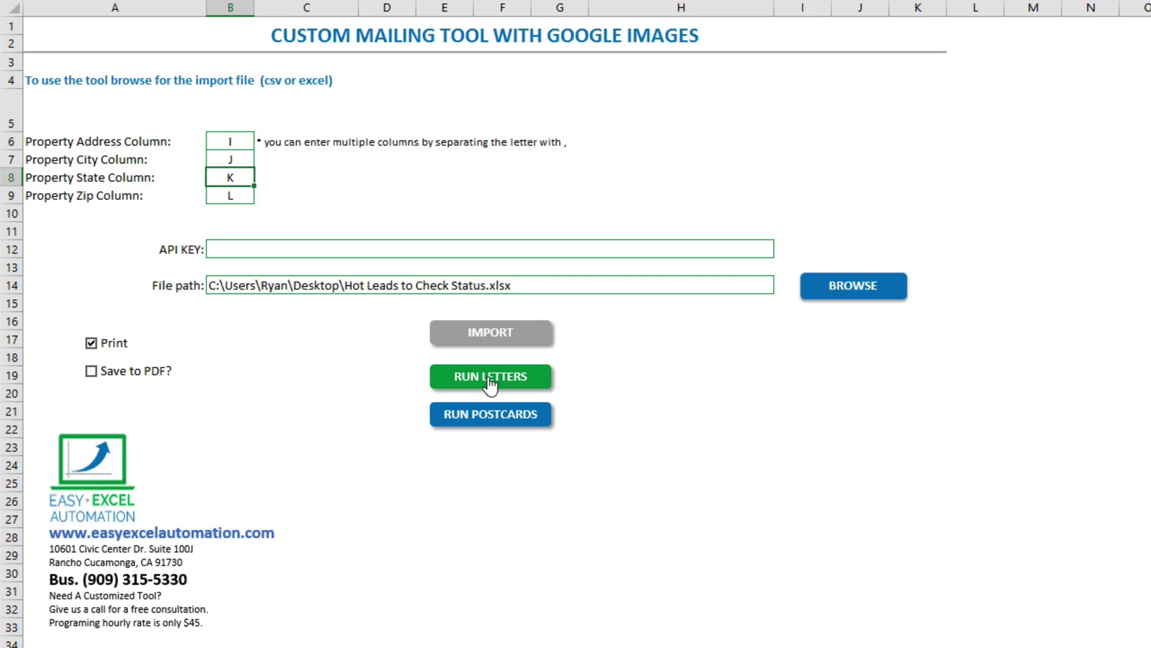
left_click(489, 377)
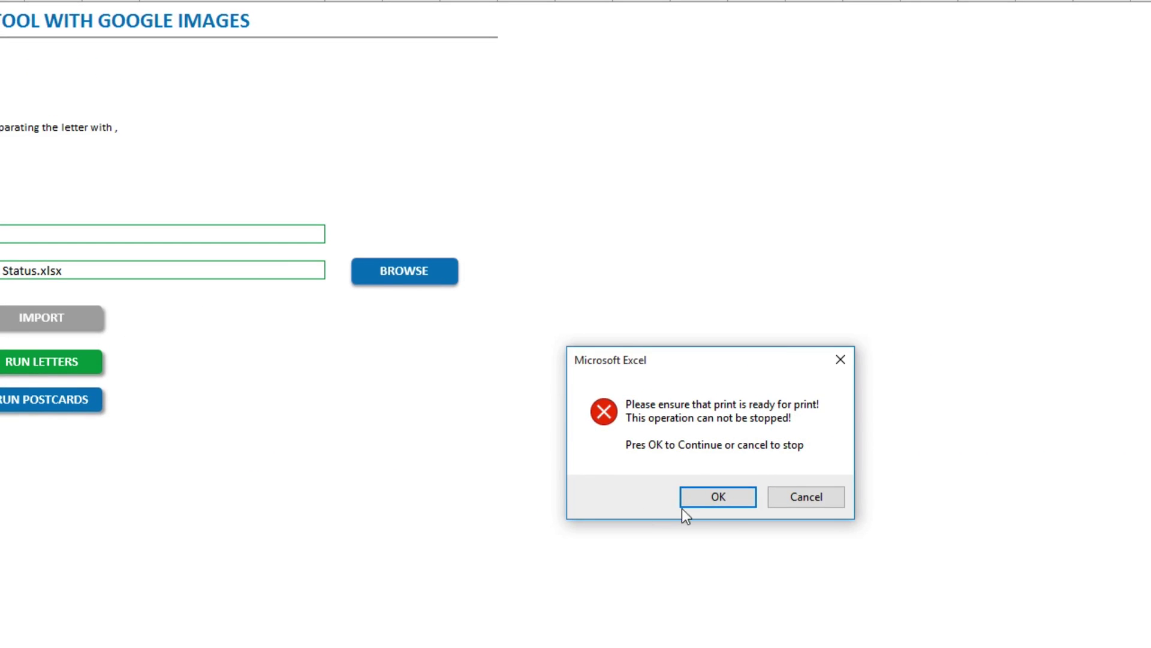
left_click(710, 501)
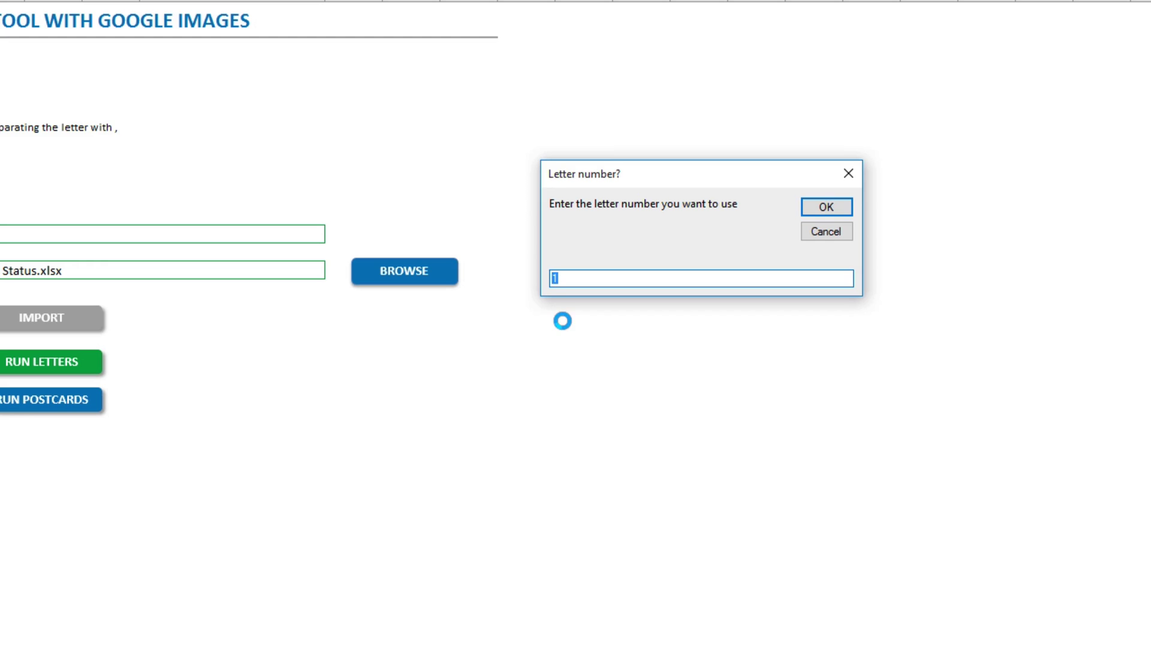
type("2")
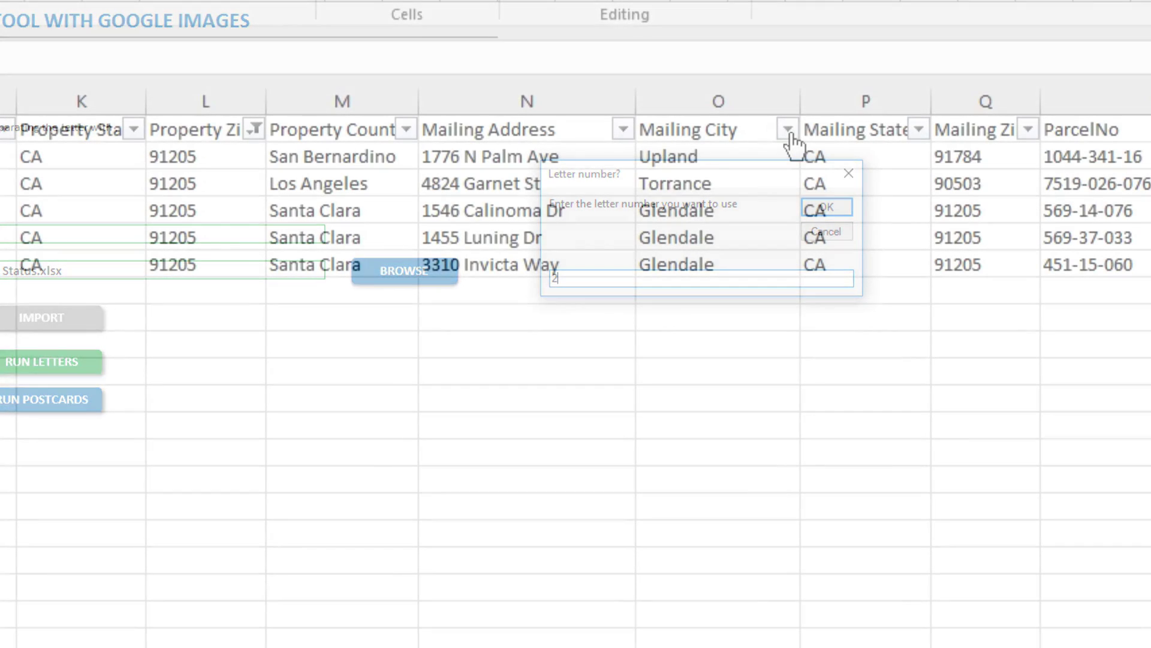
Step: Filter the Mailing City column to Glendale only
left_click(788, 130)
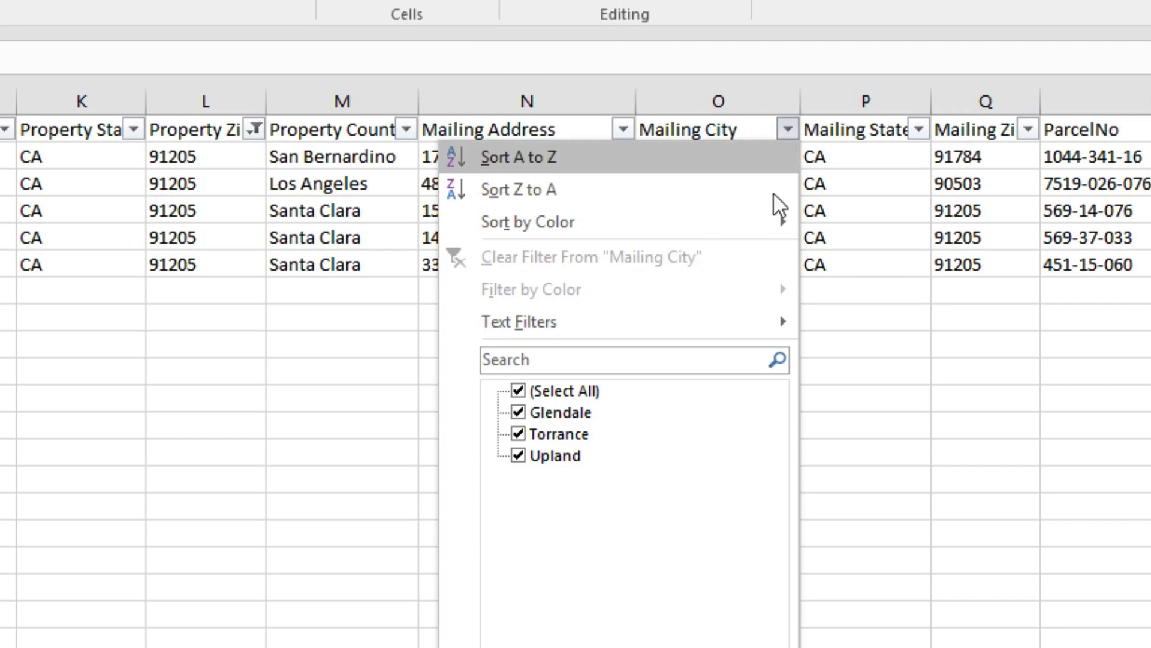
left_click(515, 391)
left_click(518, 411)
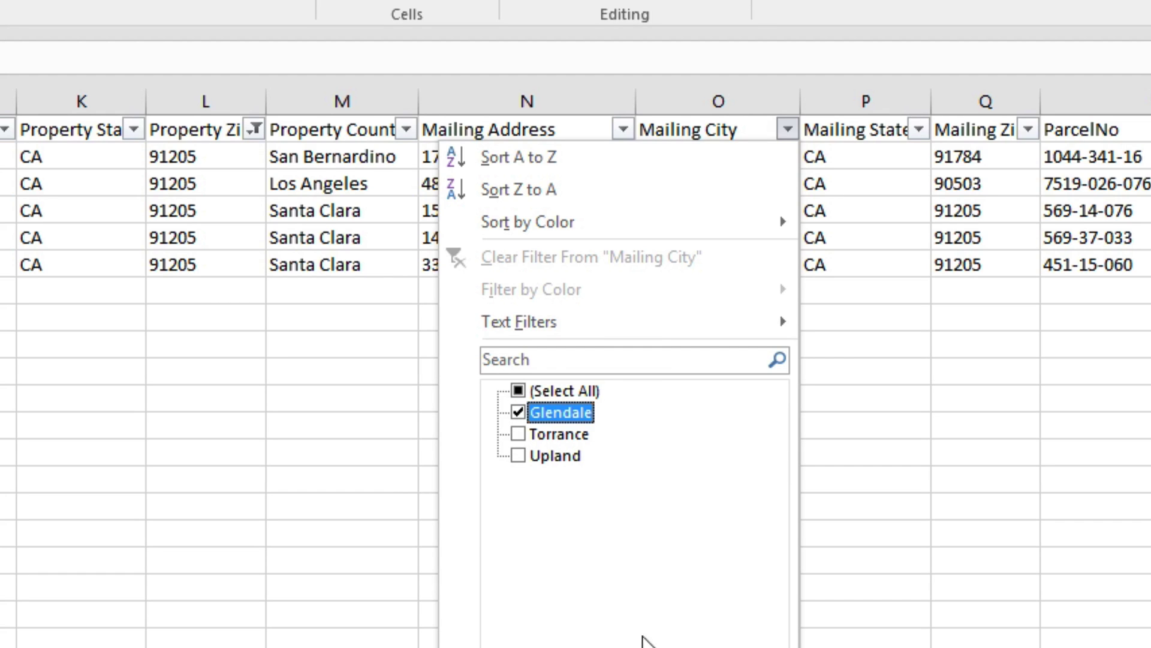
key("Return")
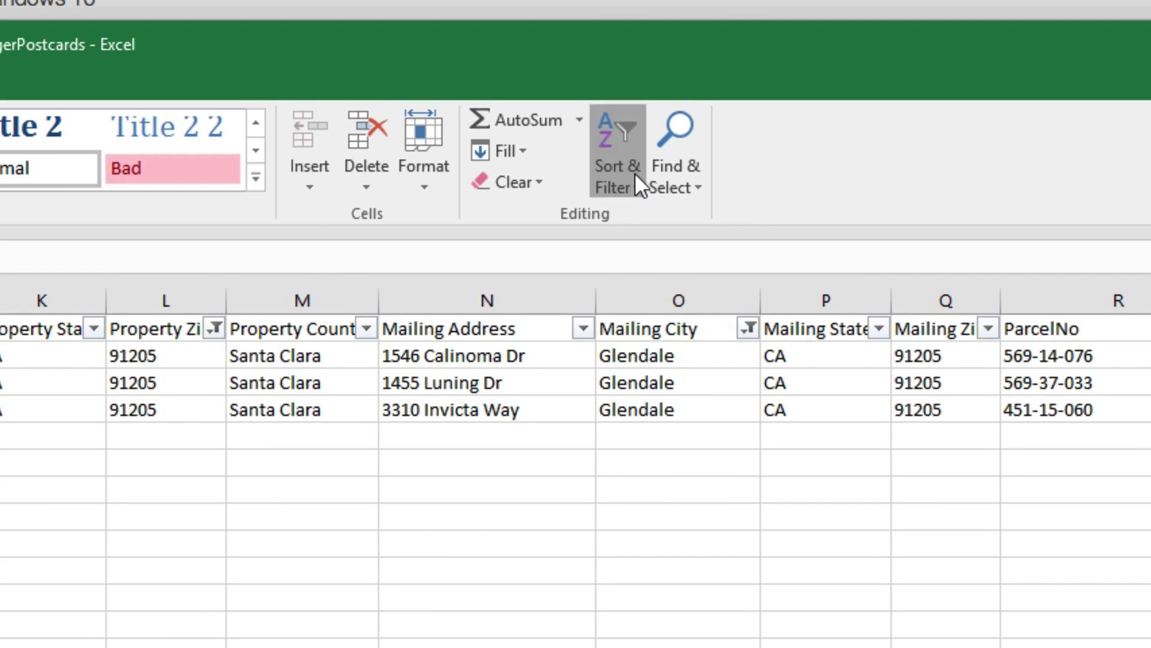
Step: Switch filtering off so all 44 imported records show
left_click(634, 174)
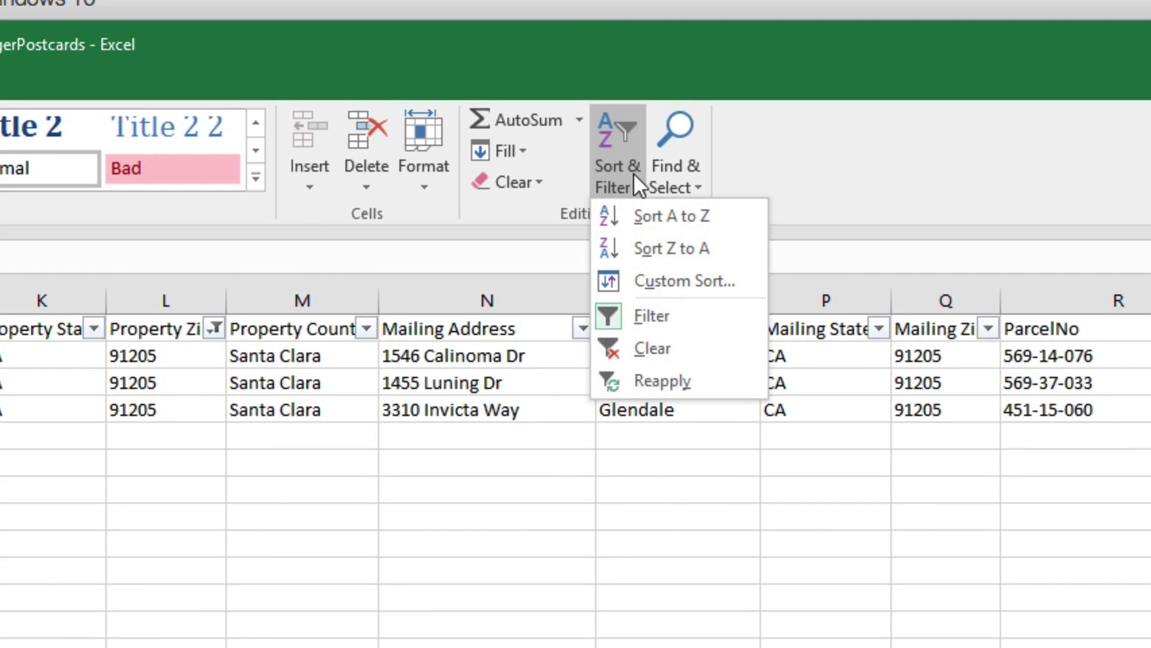
left_click(659, 313)
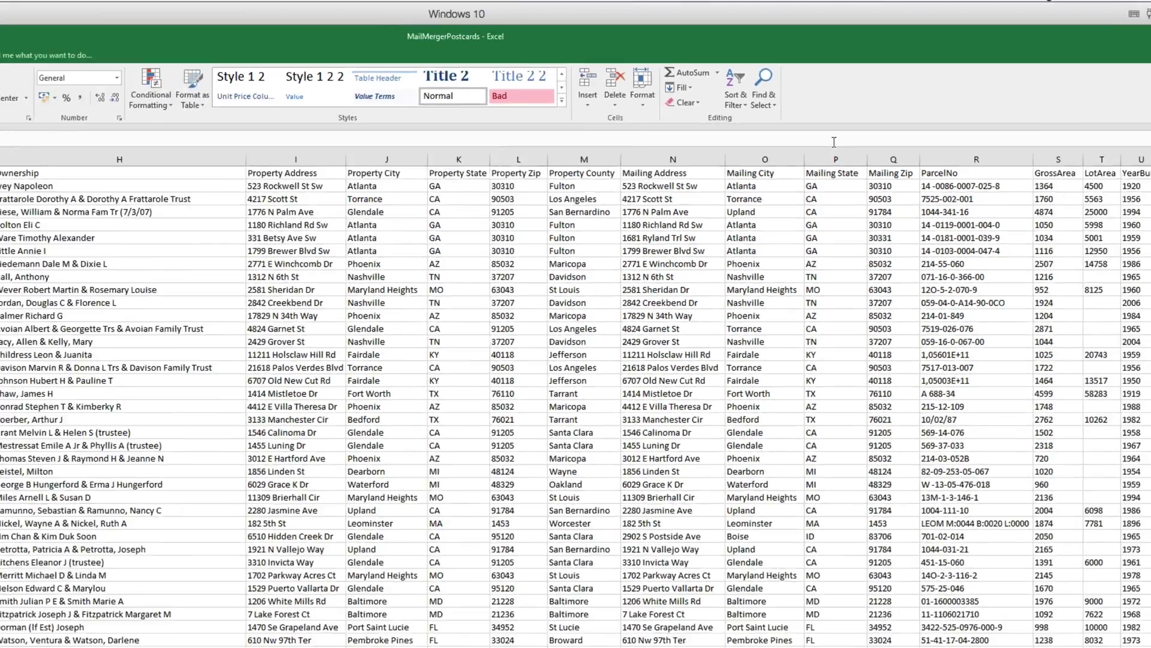
left_click(1070, 583)
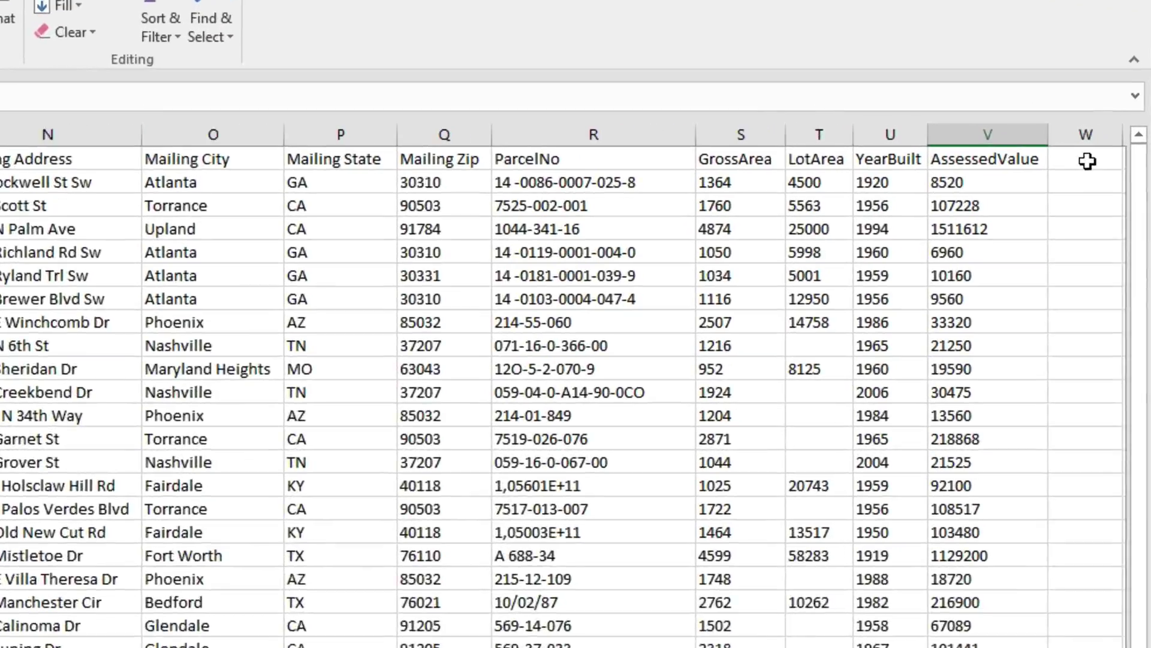
Step: Add a 'print' header in W1 and mark four records, including 10160 and 13560, with y
left_click(1126, 129)
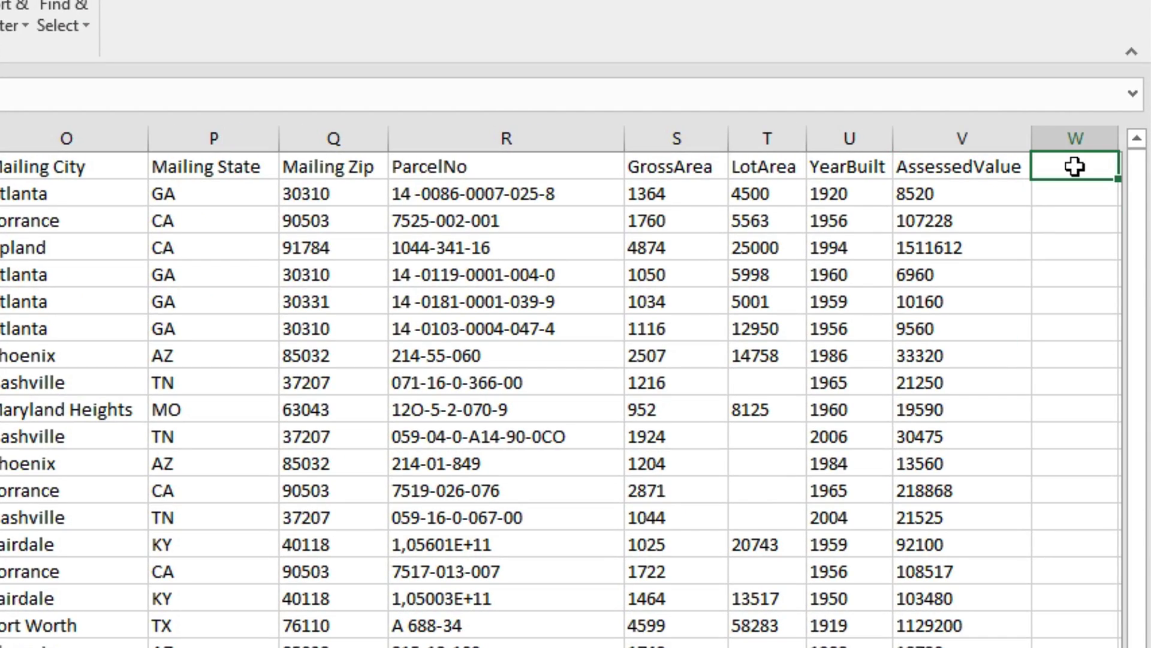
type("print")
key("Return")
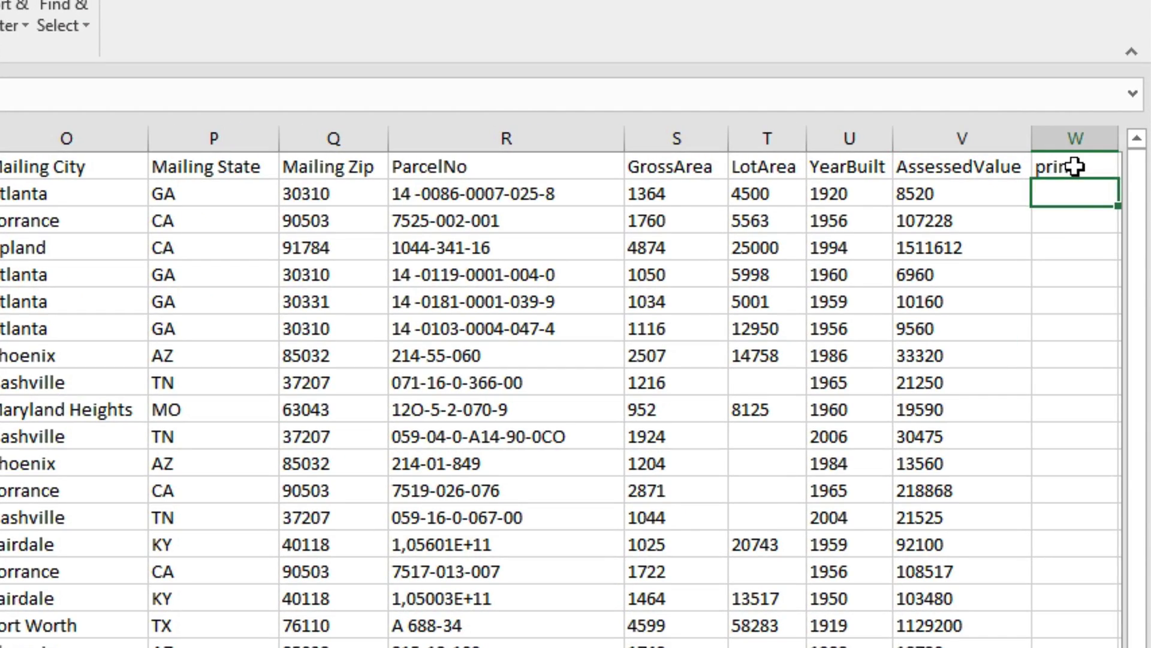
left_click(1074, 301)
type("y")
key("Return")
type("y")
key("Return")
type("y")
key("Return")
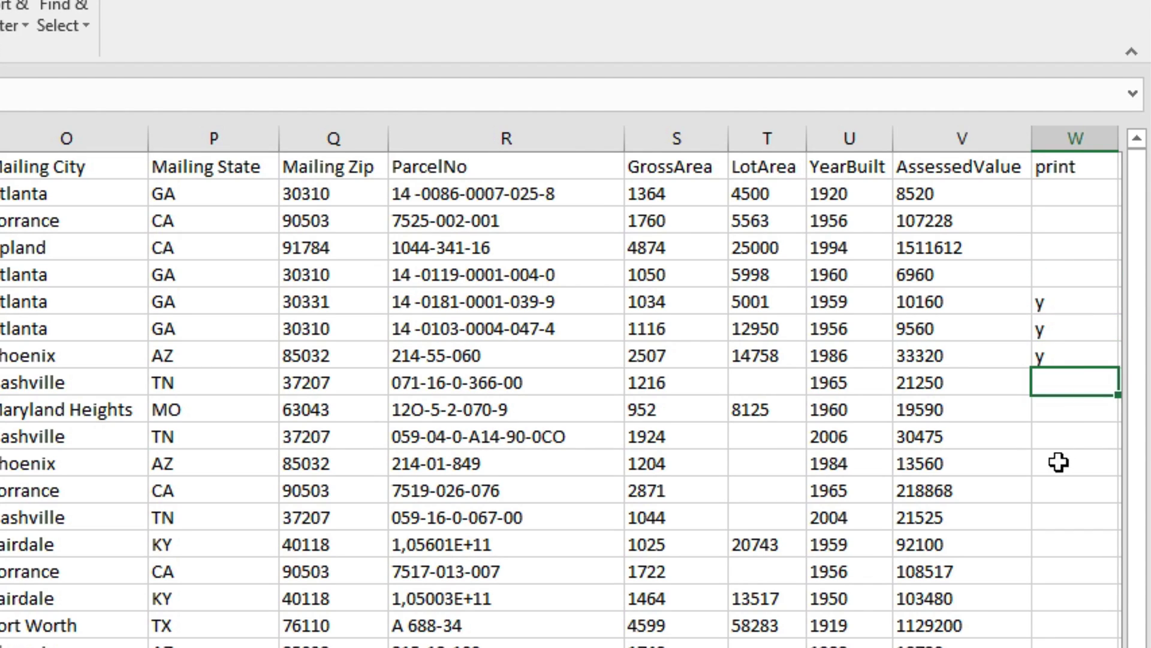
left_click(1059, 462)
type("y")
key("Return")
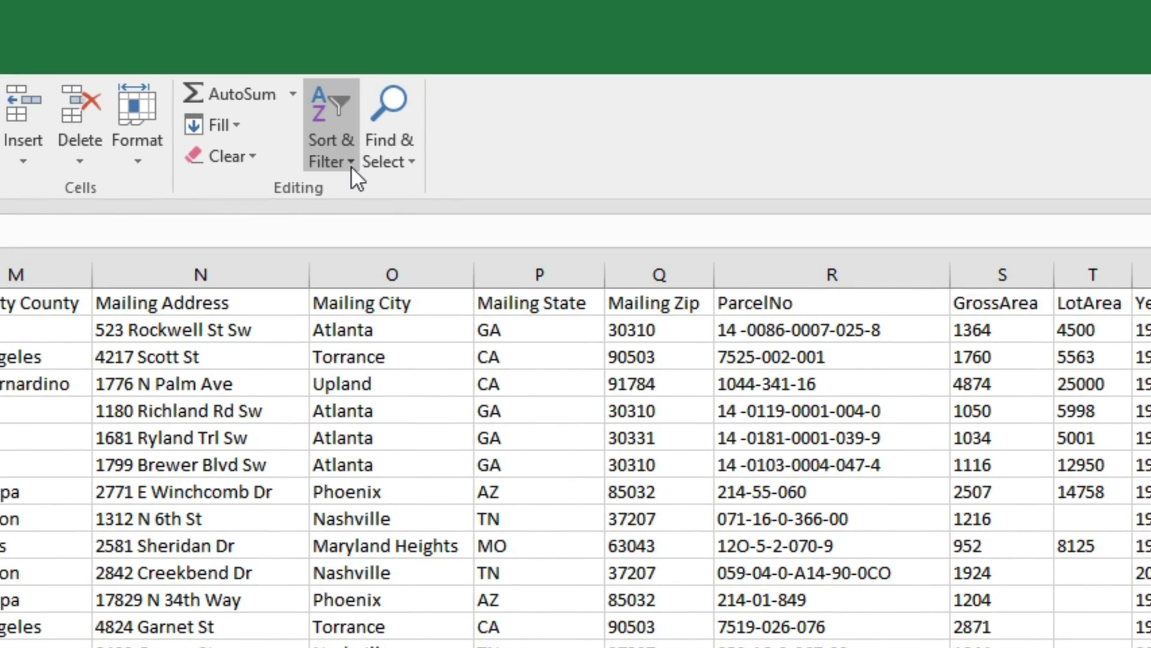
Step: Turn filtering back on and filter the print column to y
left_click(24, 27)
left_click(376, 293)
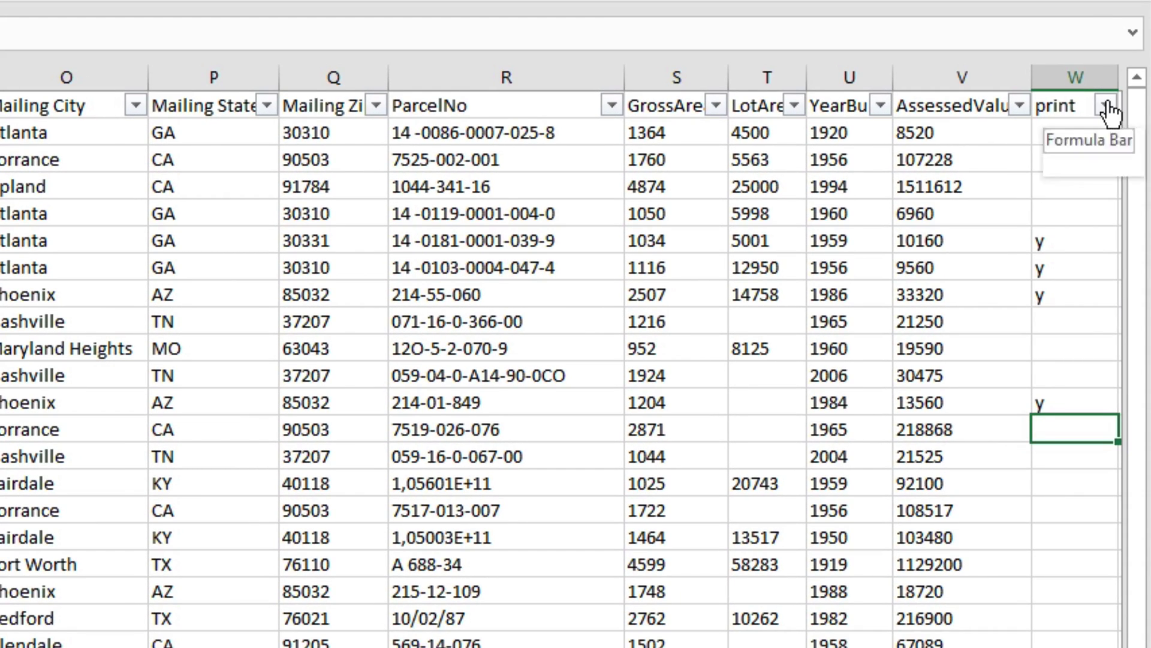
left_click(1105, 105)
left_click(835, 366)
left_click(835, 388)
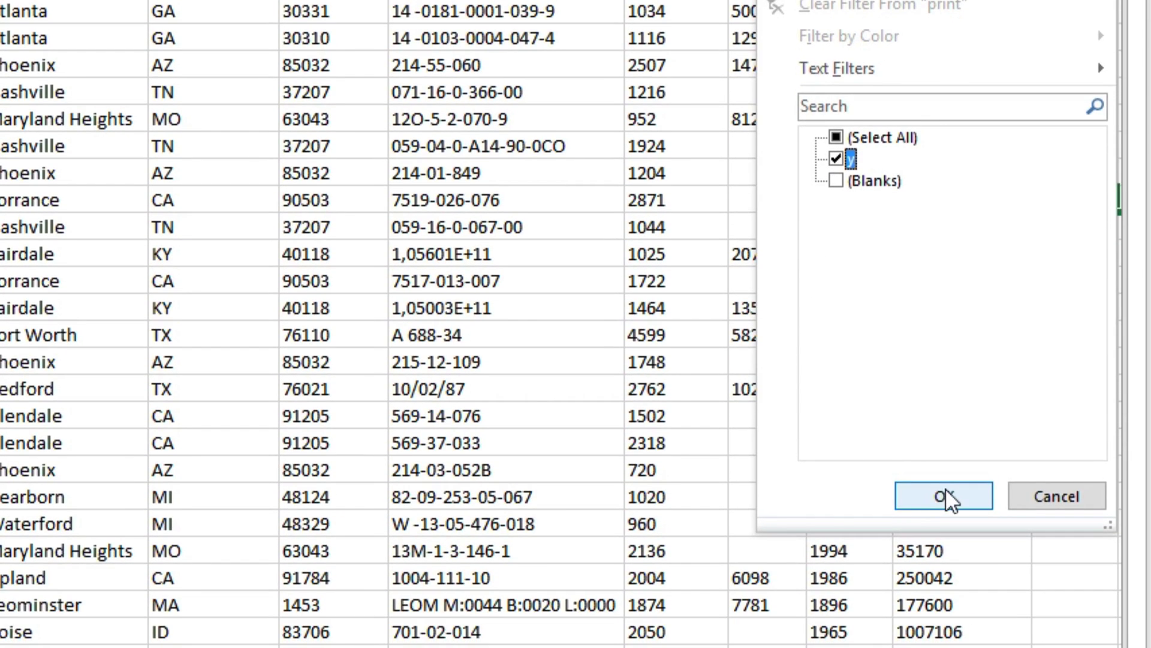
left_click(945, 489)
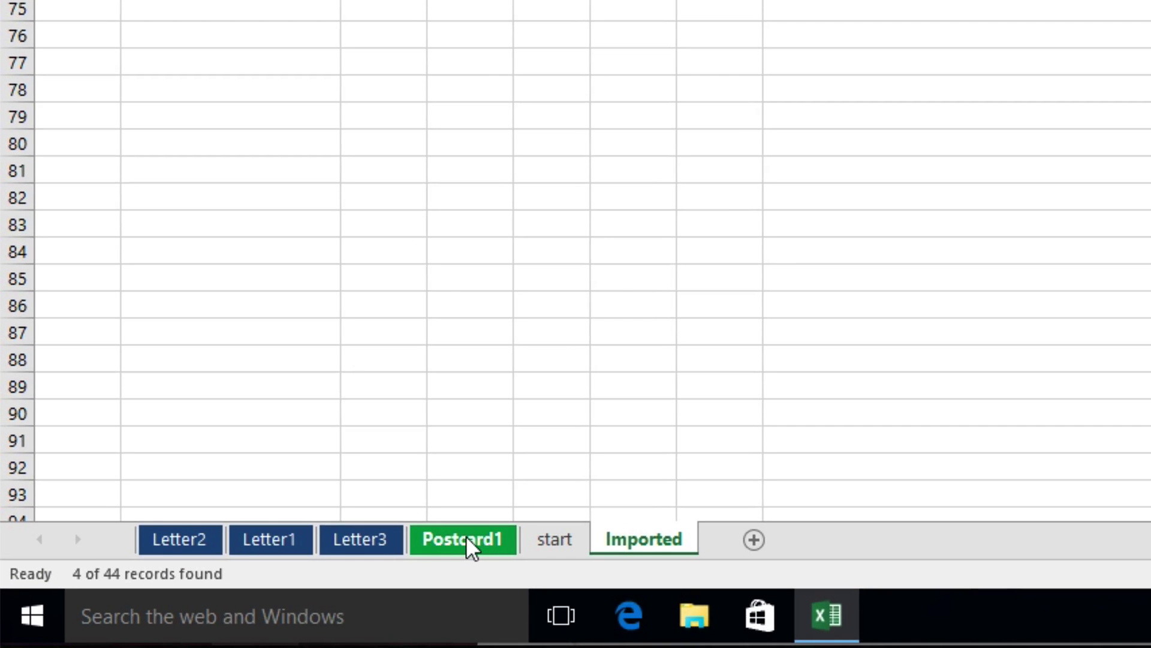
Step: Show the Postcard1 template and scroll through its Hi [OwnerFirstName1] messages and address block
left_click(462, 543)
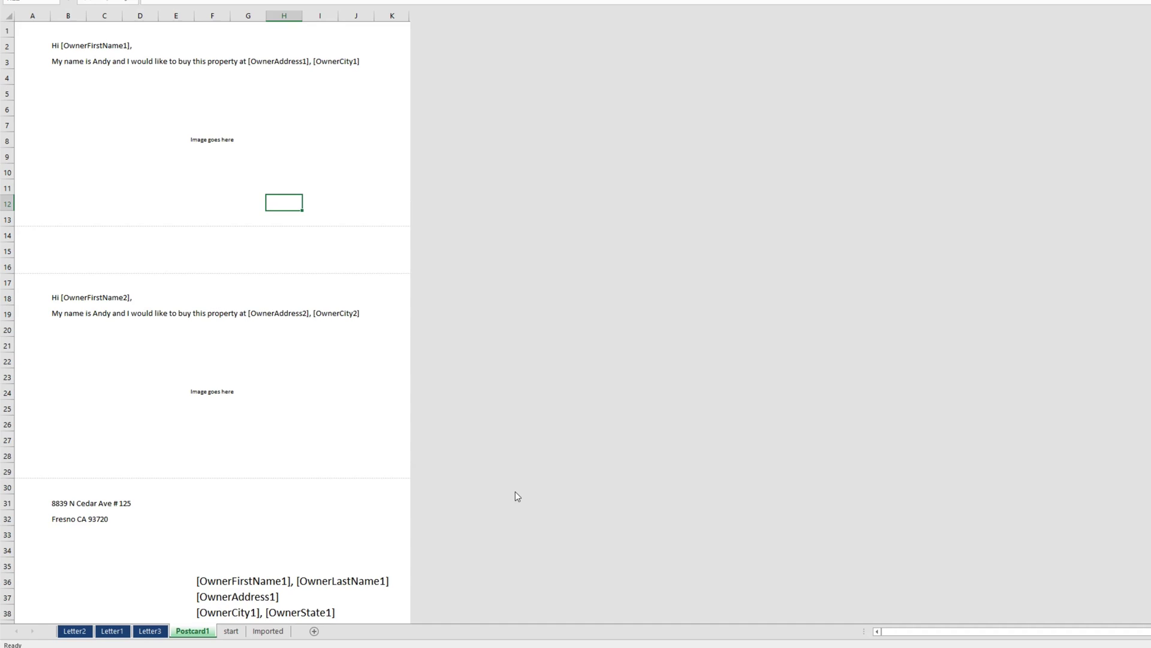
scroll(515, 492, "down", 9)
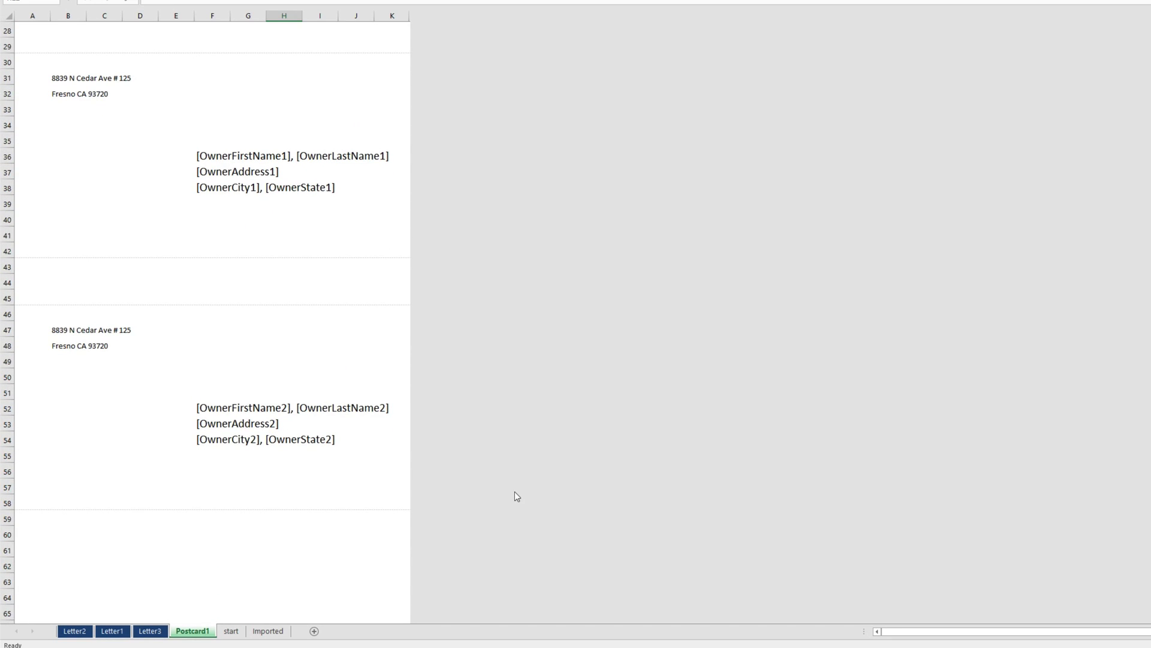
scroll(514, 491, "up", 9)
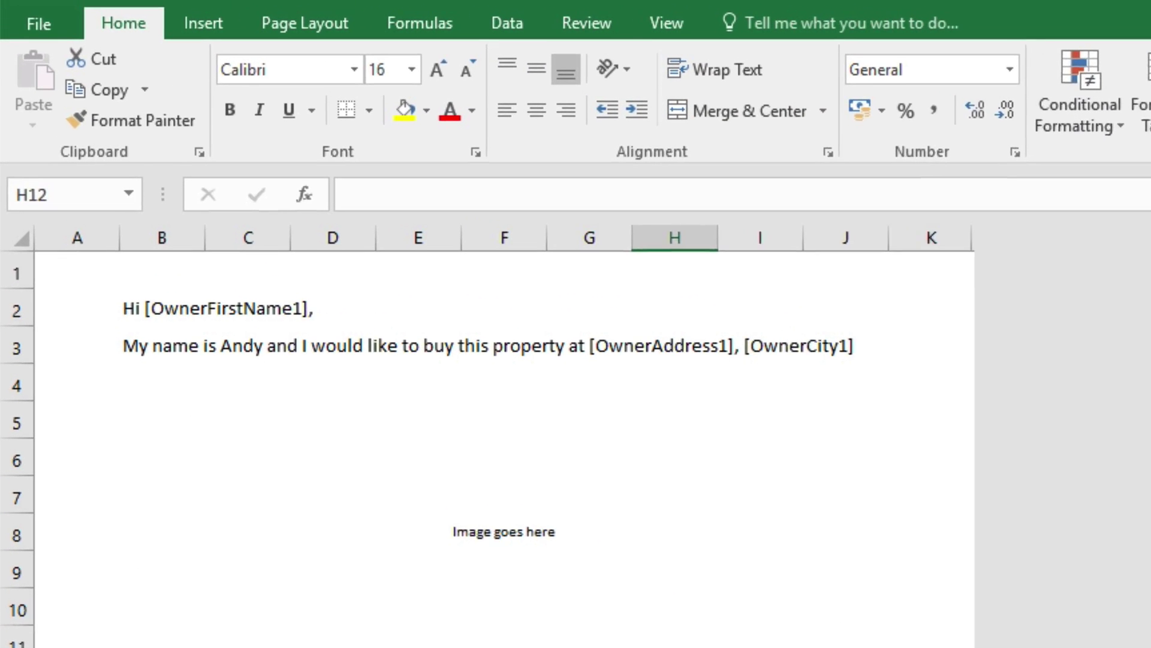
key("Right")
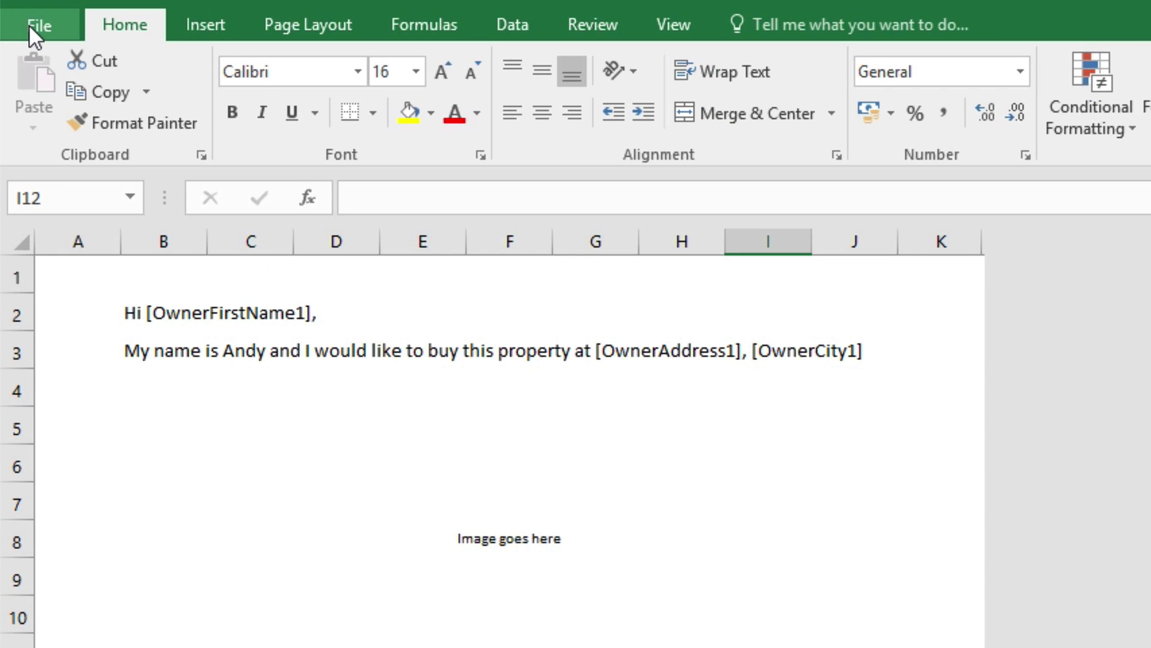
left_click(29, 24)
left_click(50, 343)
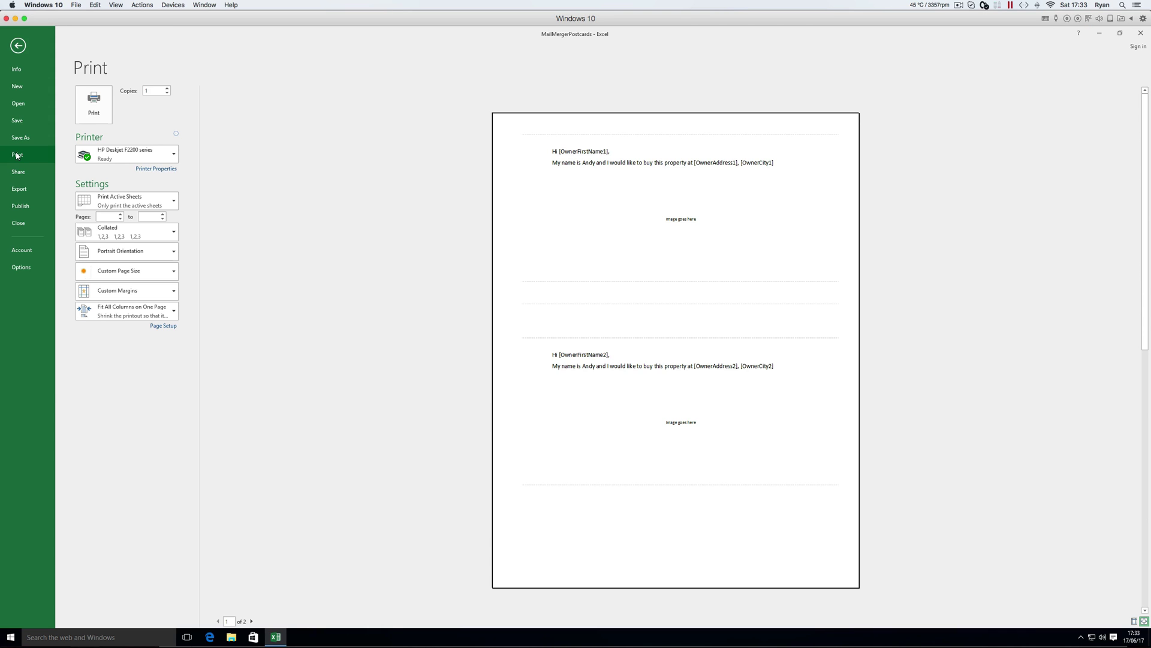
left_click(18, 45)
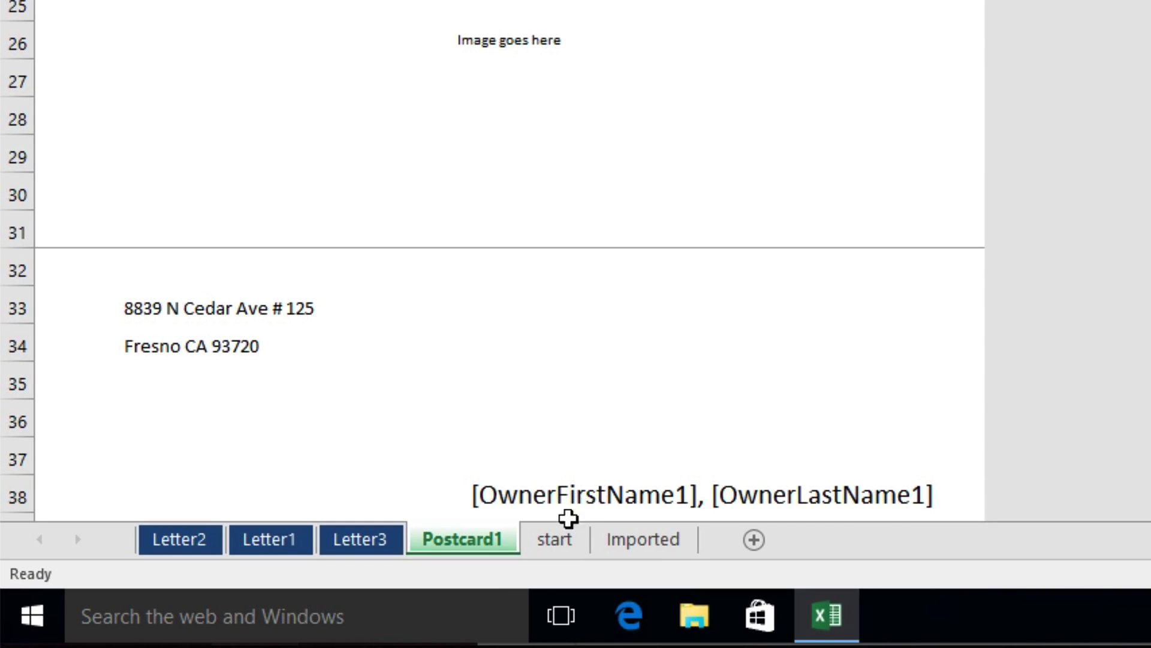
right_click(469, 539)
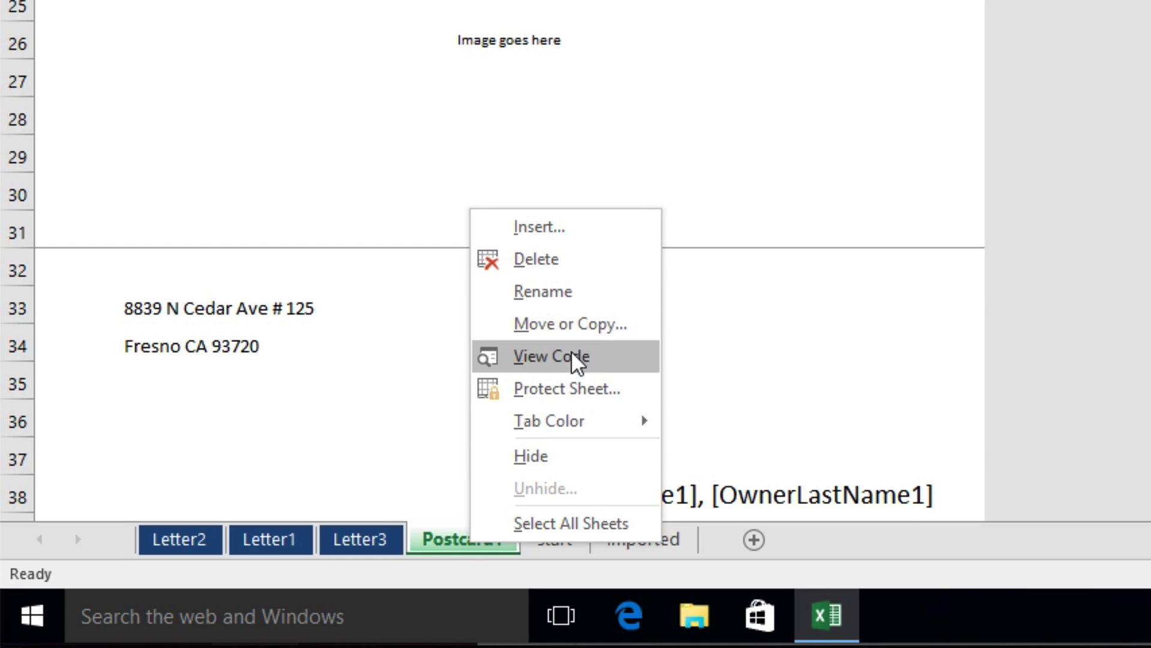
left_click(574, 327)
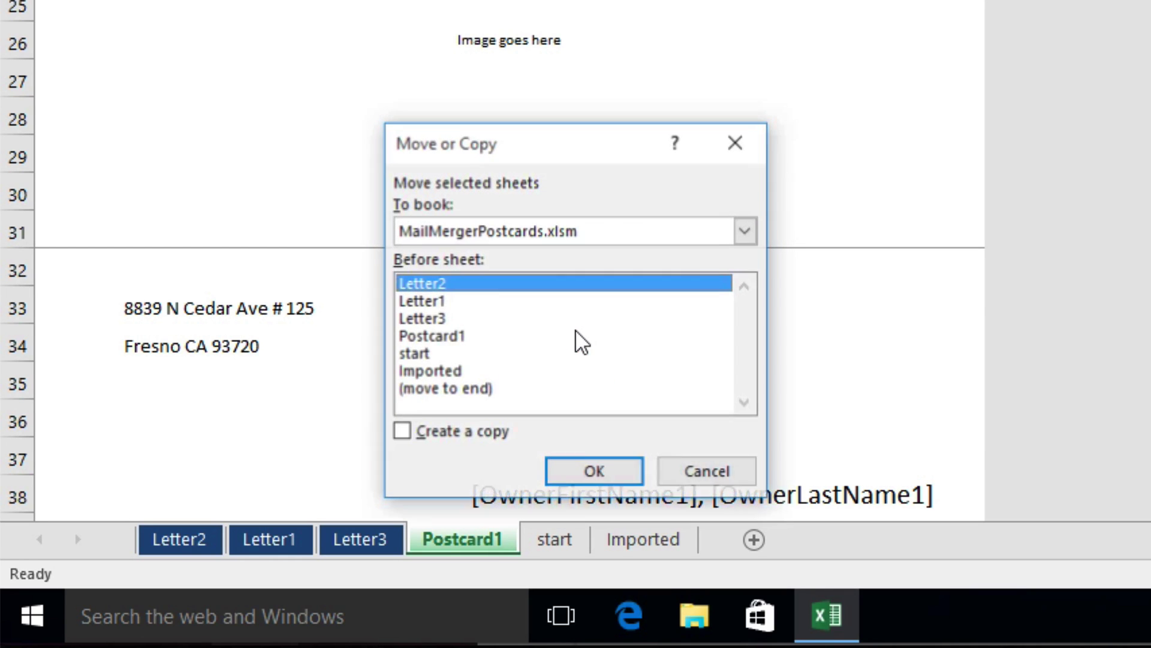
left_click(401, 431)
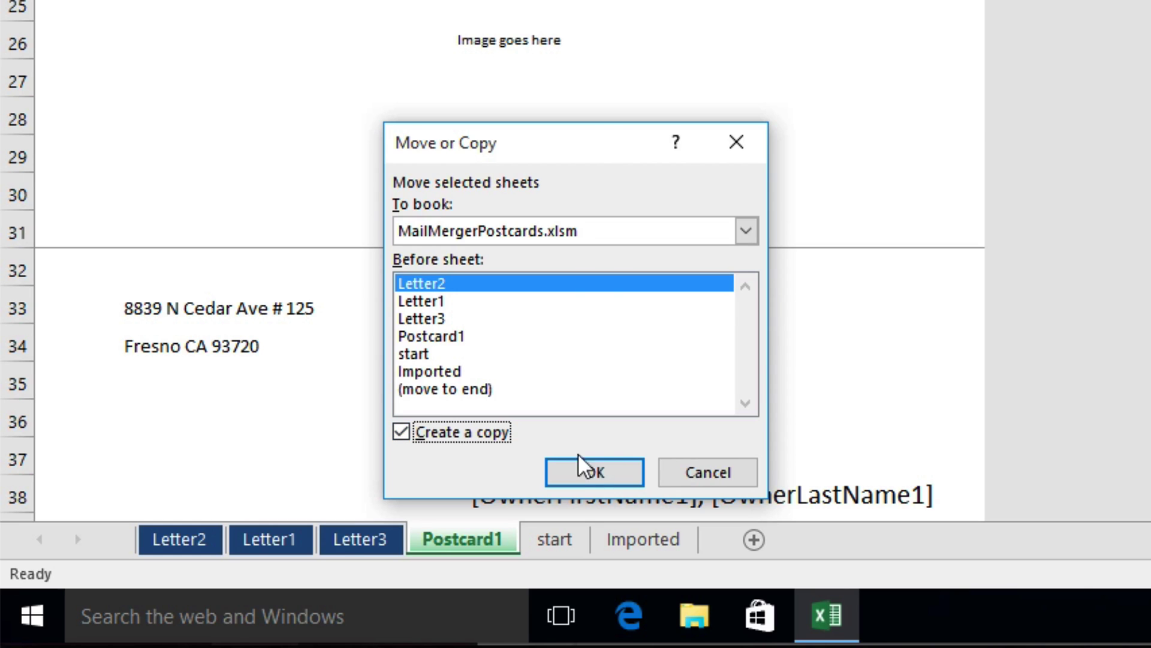
left_click(701, 460)
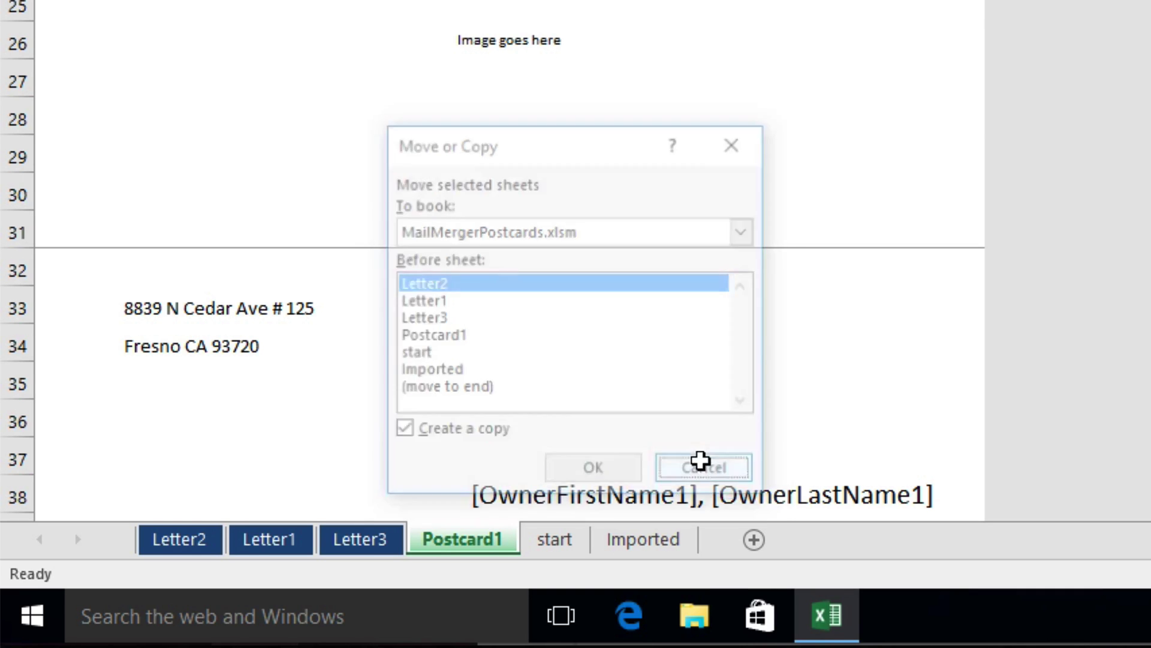
Step: Switch from Postcard1 back to the mailing tool's start sheet
left_click(558, 540)
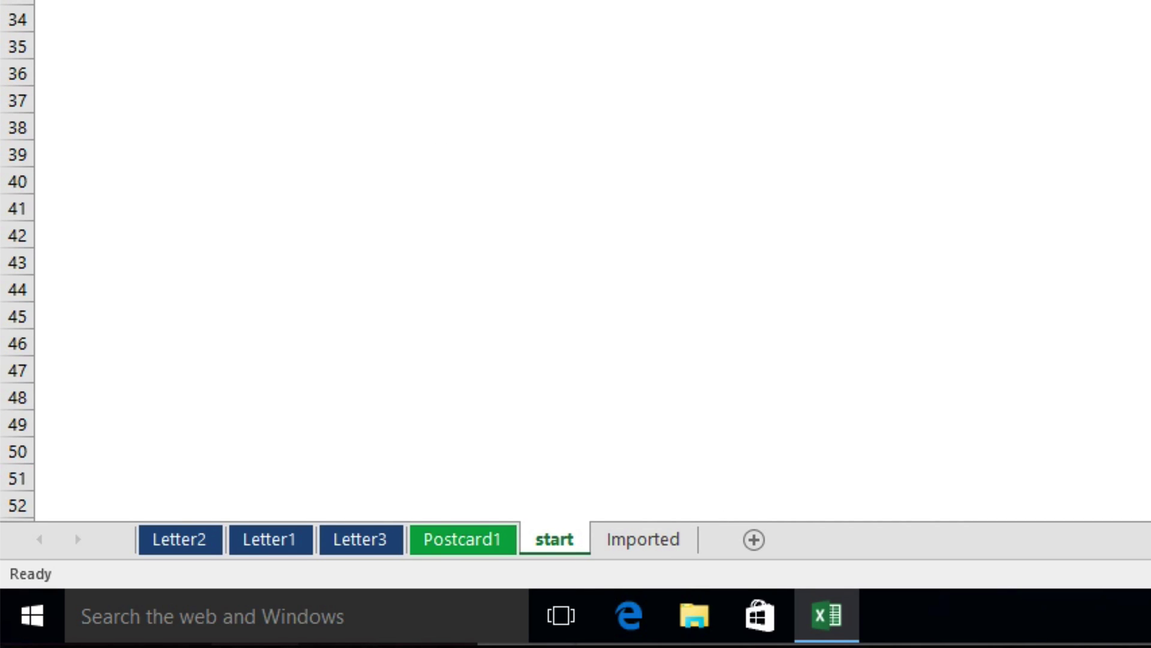